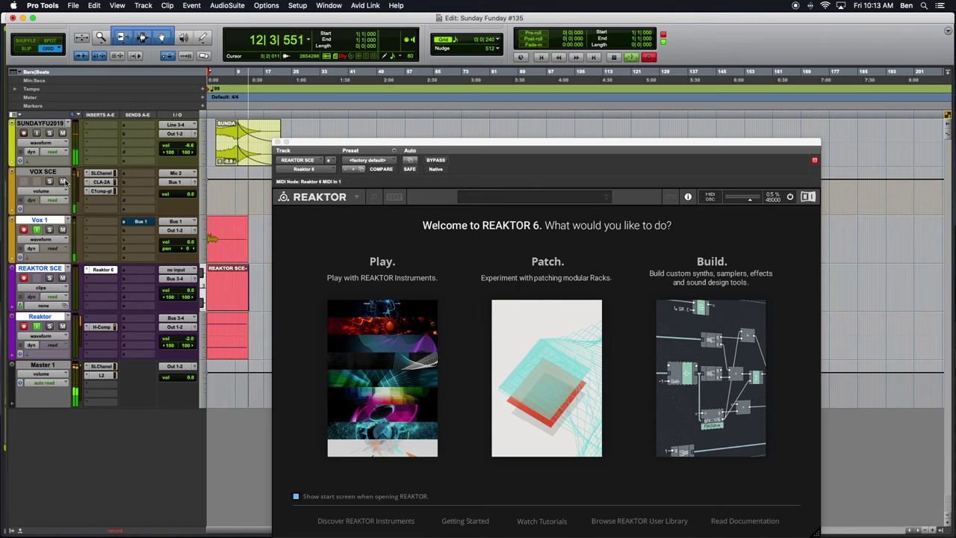
Choose Play on the REAKTOR welcome screen and reposition the plug-in window over the track list.
left_click(400, 392)
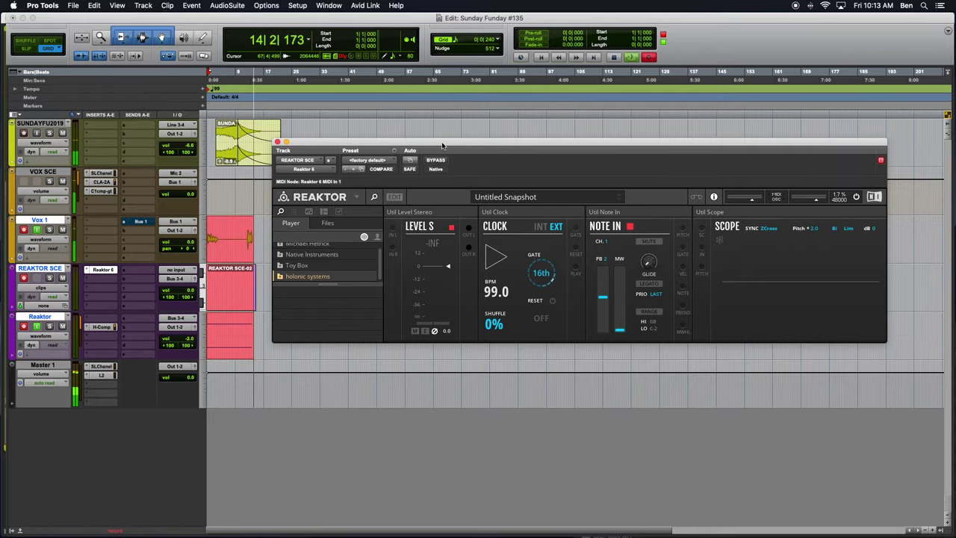
left_click_drag(444, 145, 301, 182)
left_click(215, 234)
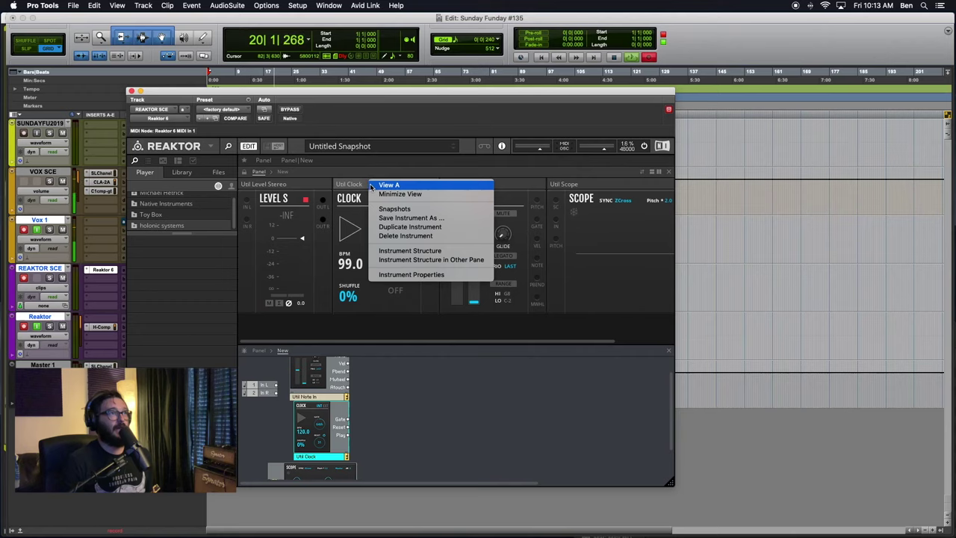
Switch the Util Clock instrument to View A and back to View B.
left_click(377, 187)
right_click(378, 187)
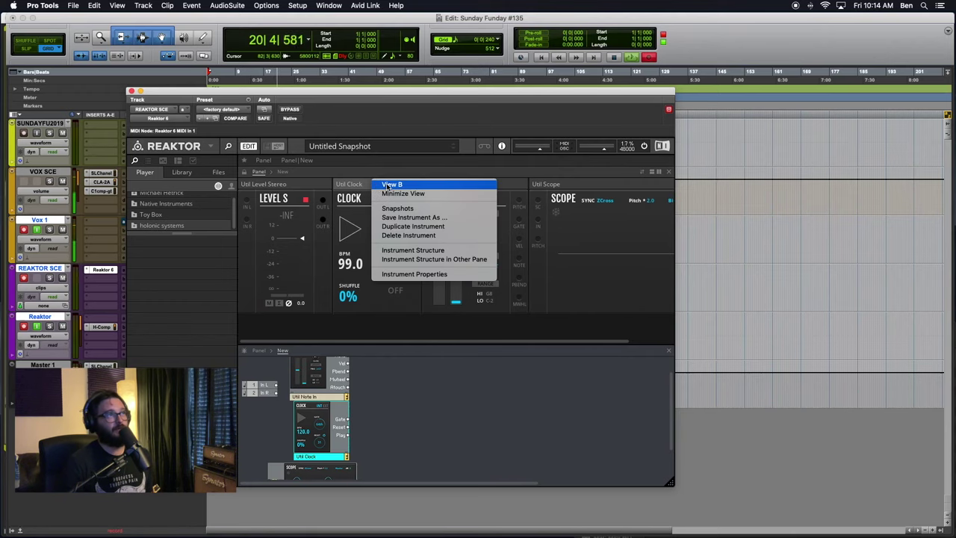
left_click(387, 185)
Enlarge the plug-in window and extend the browser's folder list downward.
left_click_drag(671, 483, 874, 520)
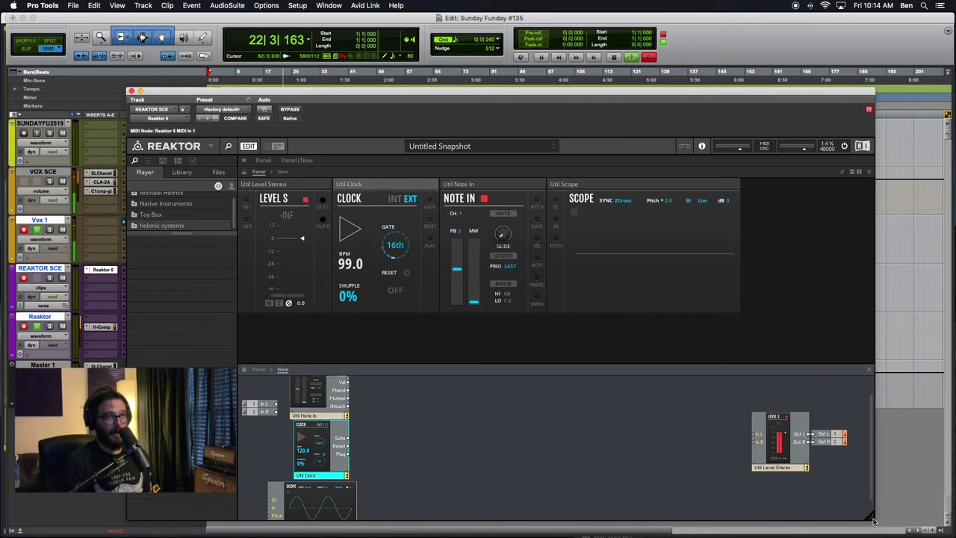
left_click(183, 229)
left_click_drag(212, 315, 212, 327)
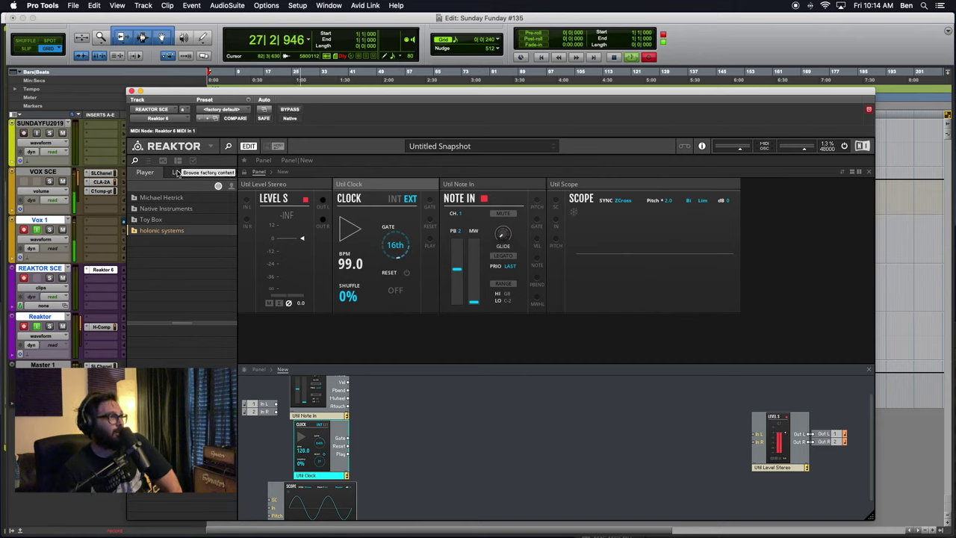
Browse the library's user content to the _Synite Audio folder within _Instruments and _6.3 Blocks.
left_click(177, 172)
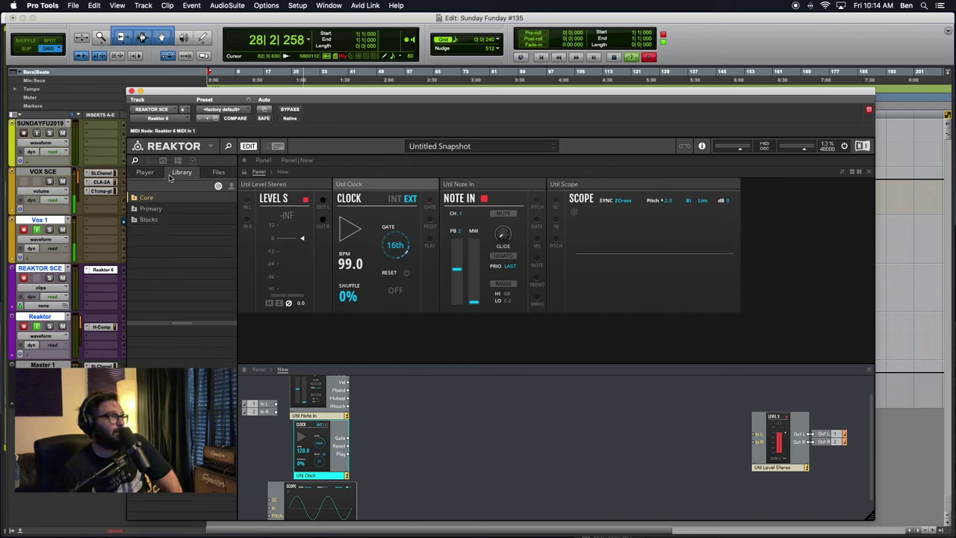
left_click(232, 186)
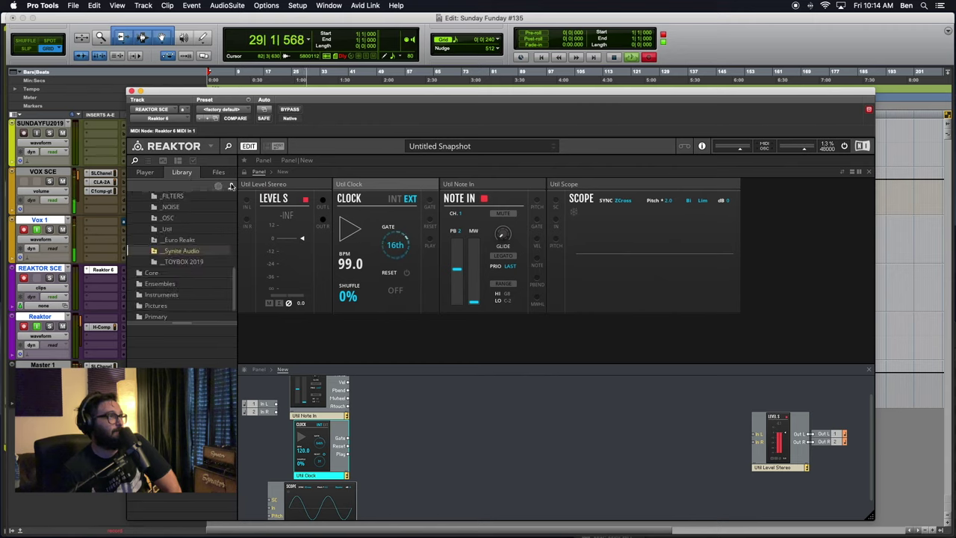
scroll(188, 249, "up", 5)
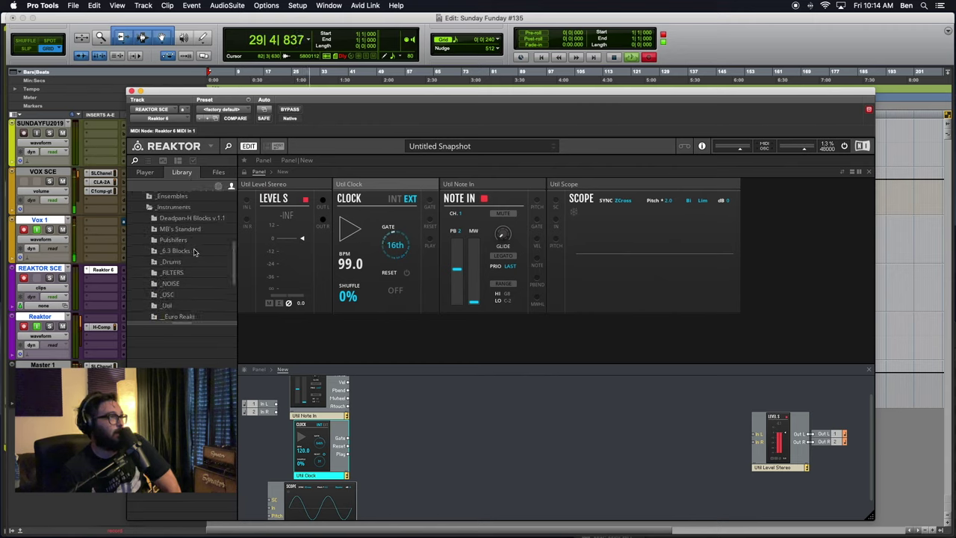
left_click(158, 254)
left_click(192, 266)
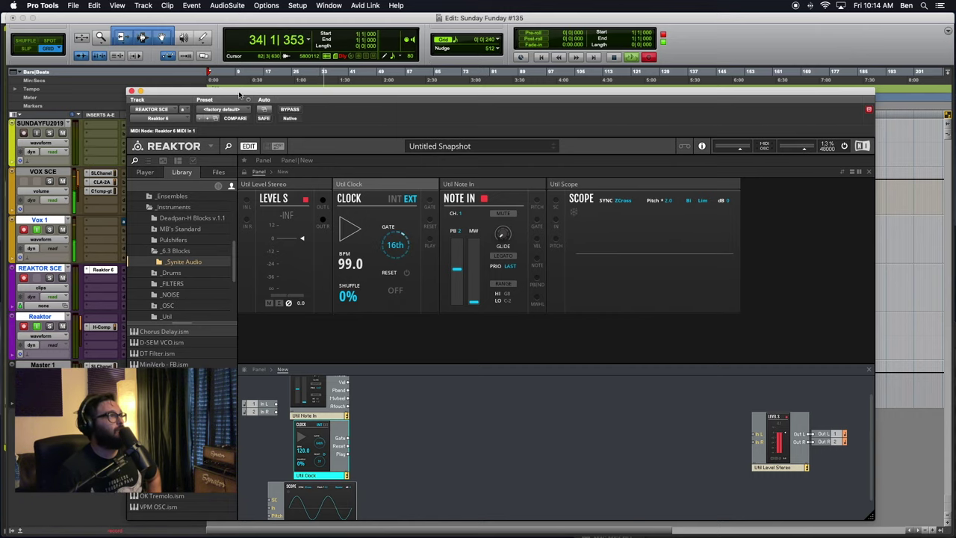
Move the plug-in window toward the upper-left corner of the screen and make the browser's folder list taller.
left_click_drag(239, 96, 178, 66)
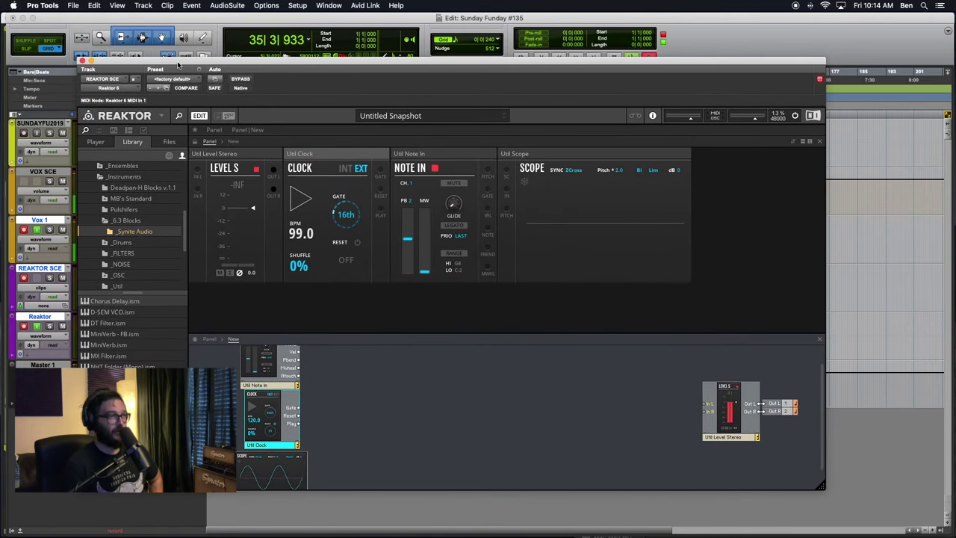
scroll(123, 224, "up", 2)
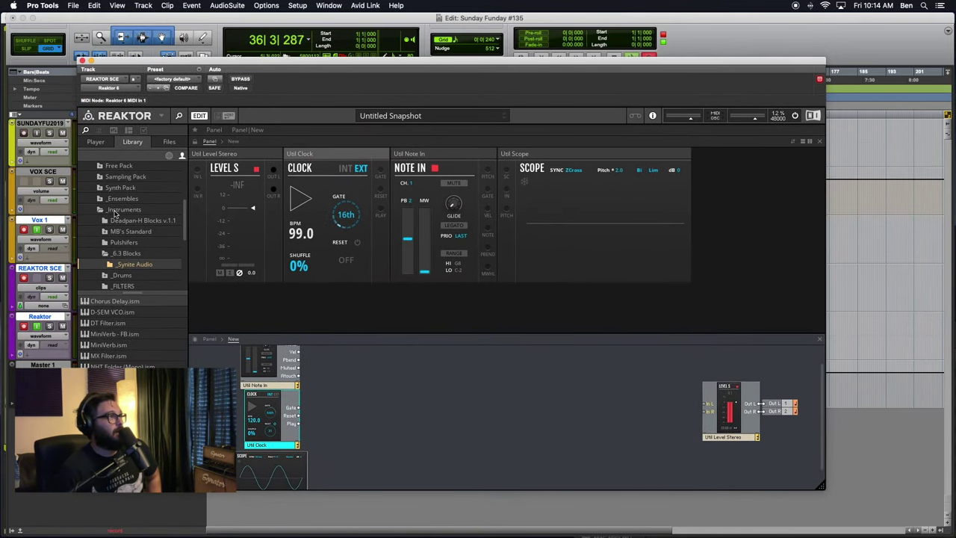
left_click_drag(131, 291, 139, 323)
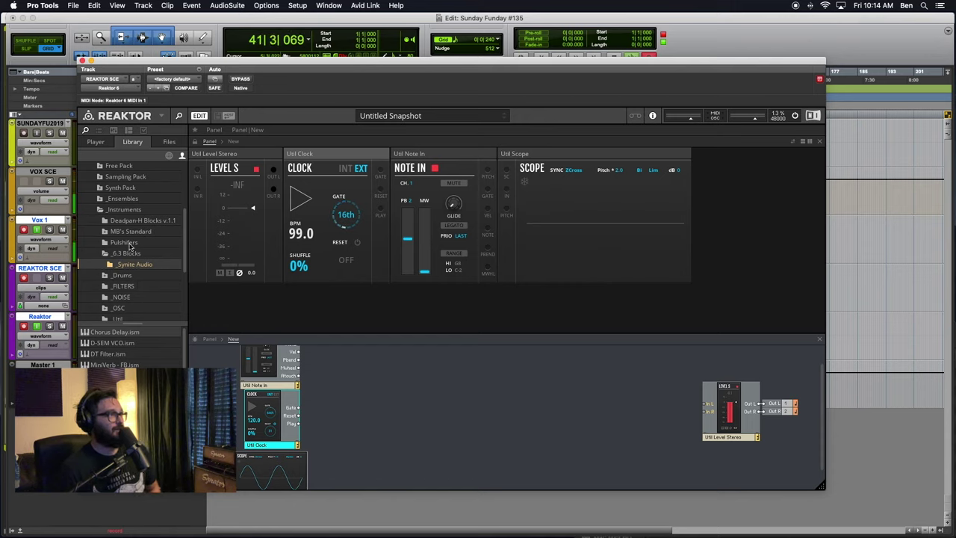
Compare factory and user content in the browser, finishing on the factory content for Player.
left_click(171, 155)
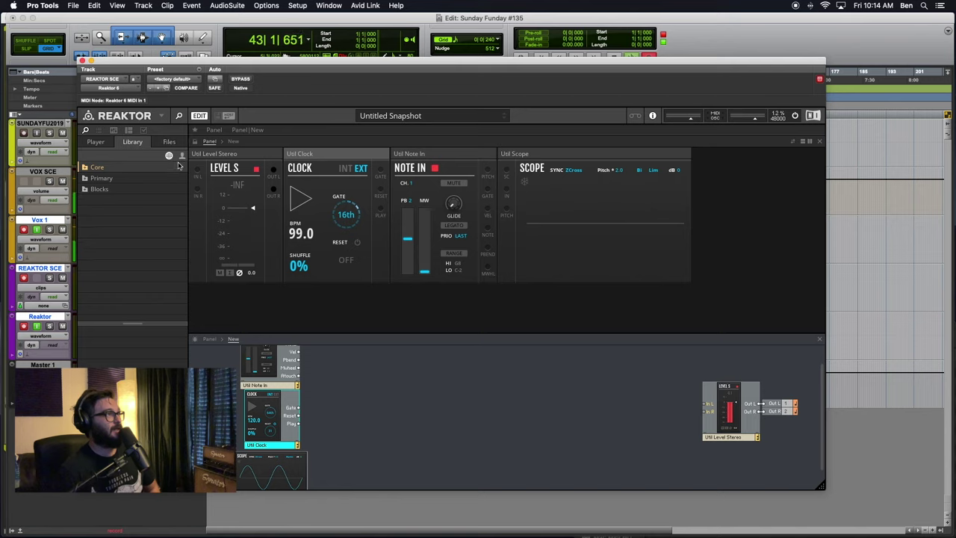
left_click(182, 155)
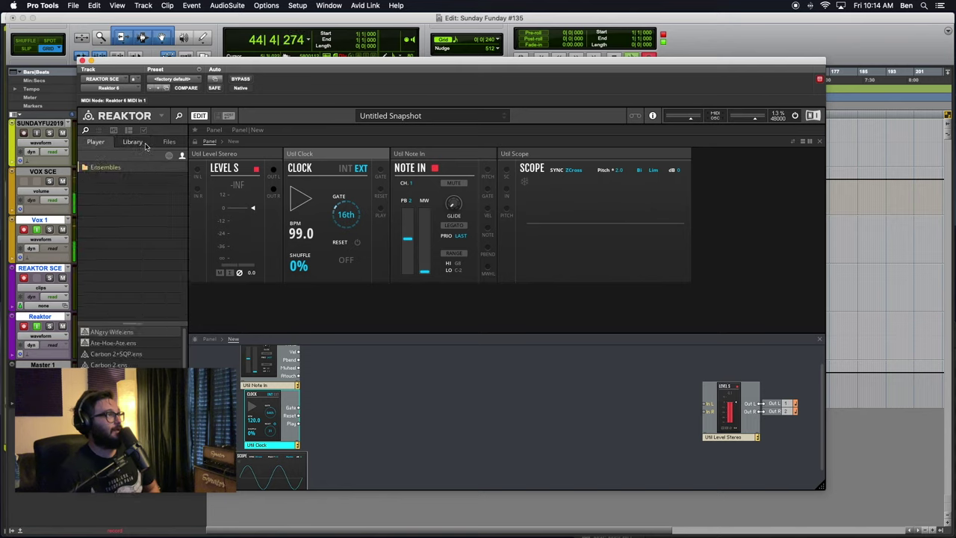
left_click(169, 156)
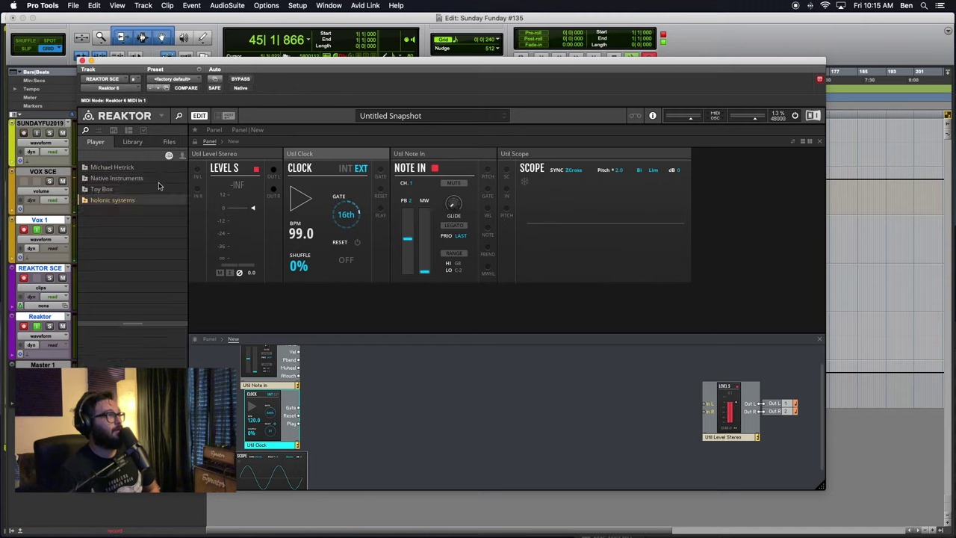
Examine the Toy Box folder, looking through its Synth Pack and Sampling Pack subfolders.
left_click(86, 189)
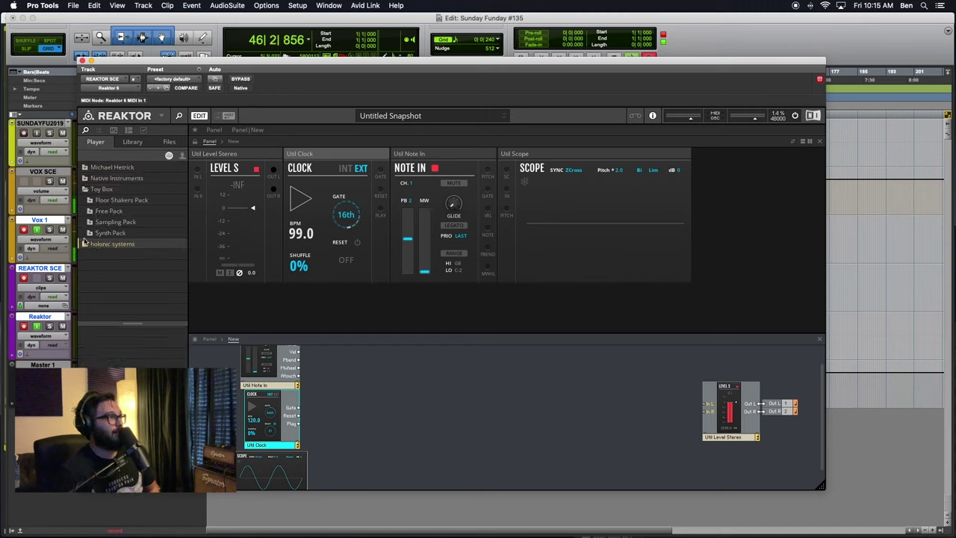
left_click(116, 234)
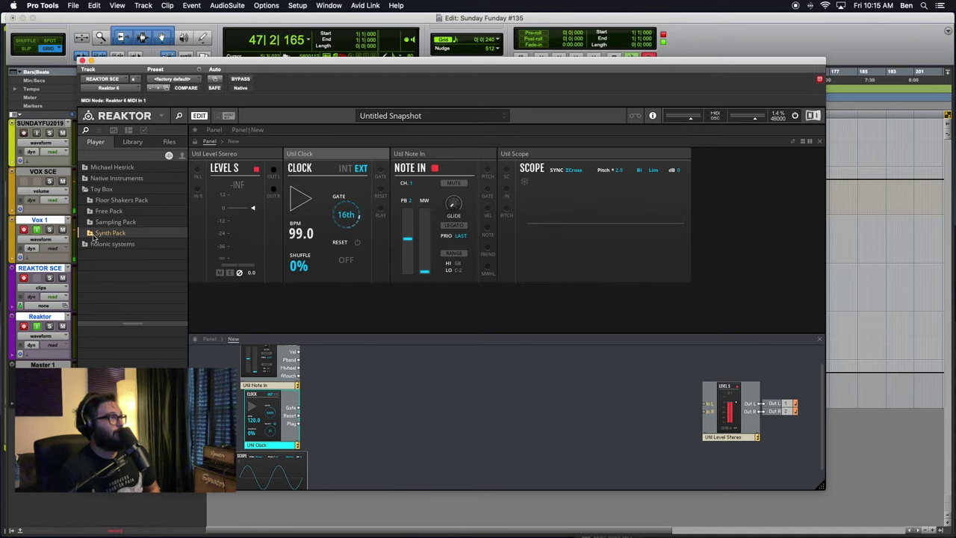
left_click(93, 236)
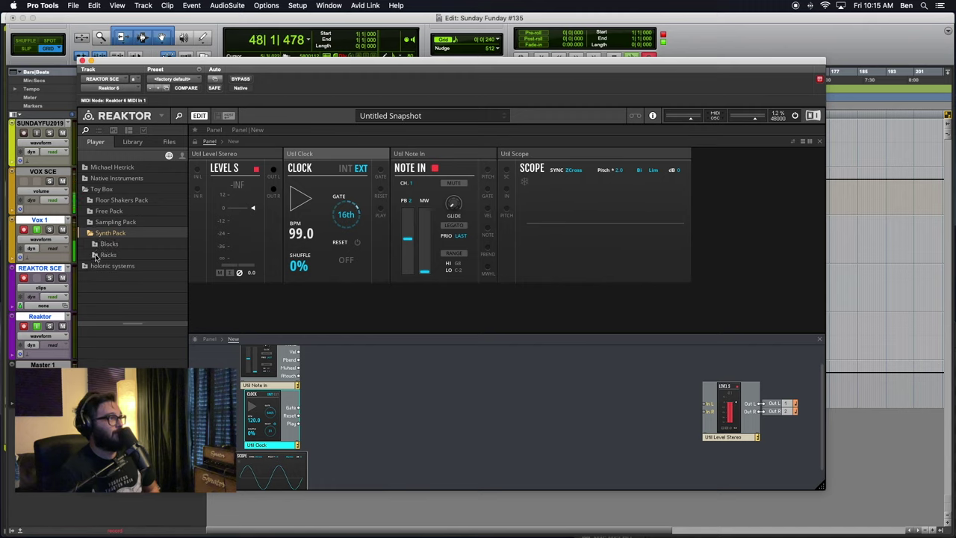
left_click(96, 255)
left_click(95, 256)
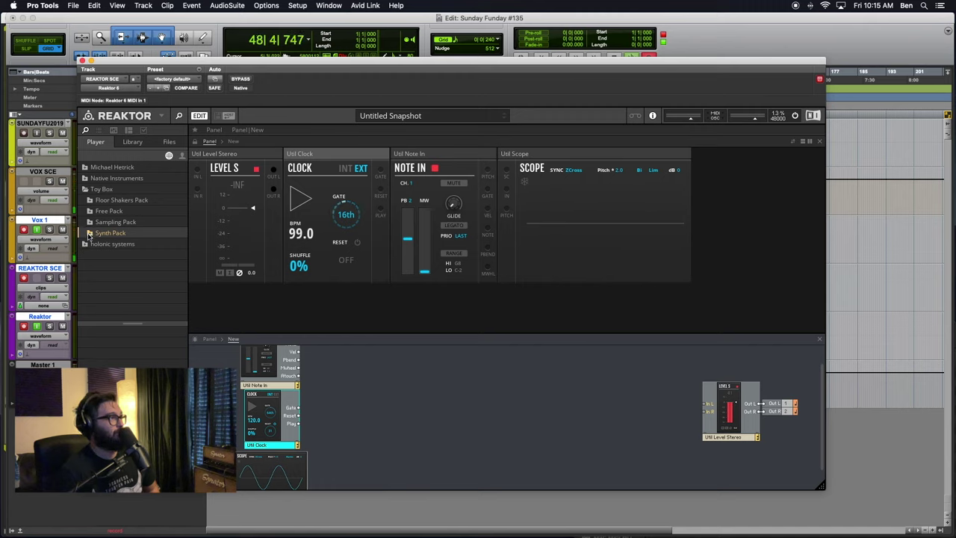
left_click(90, 233)
left_click(90, 224)
left_click(90, 223)
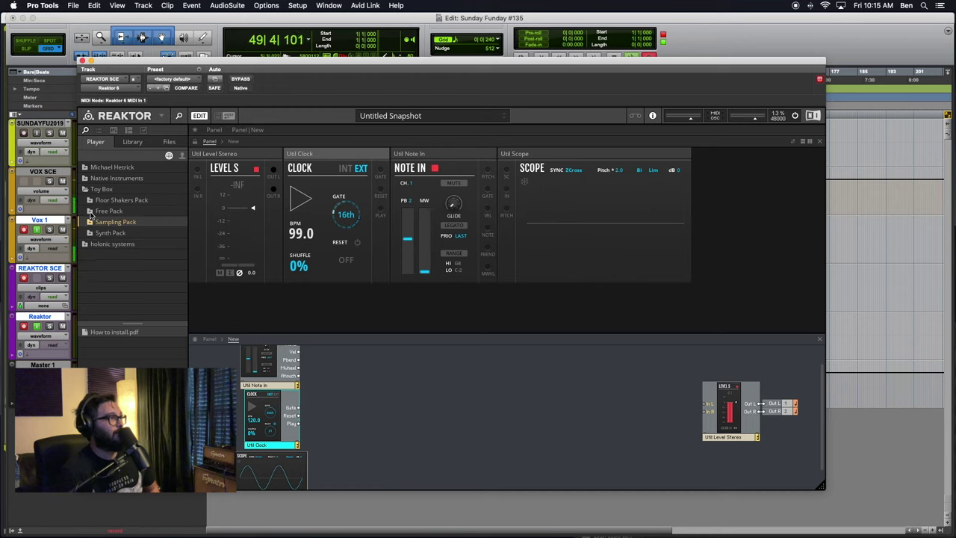
Add OSC-Oscillator from the Toy Box Free Pack oscillator blocks to the structure and place it beside Util Note In.
left_click(90, 211)
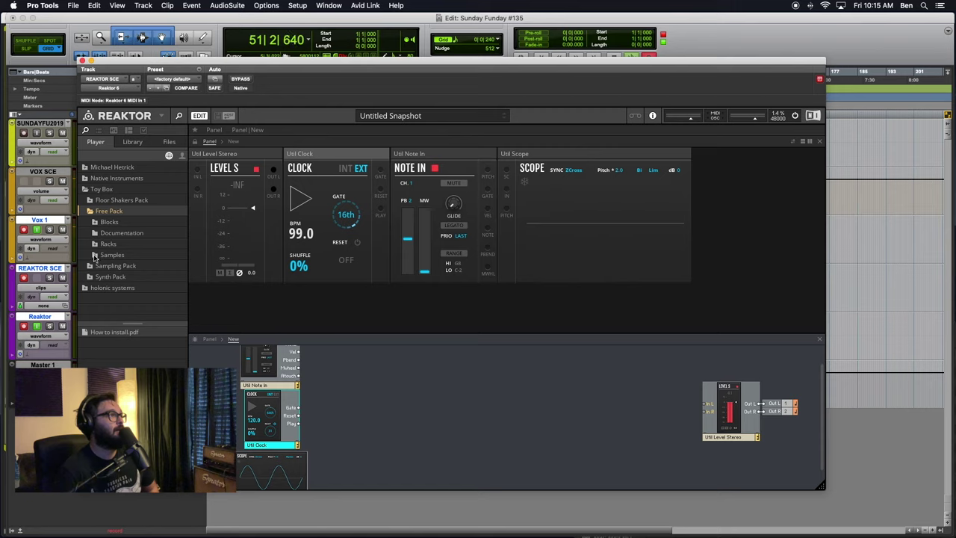
left_click(95, 223)
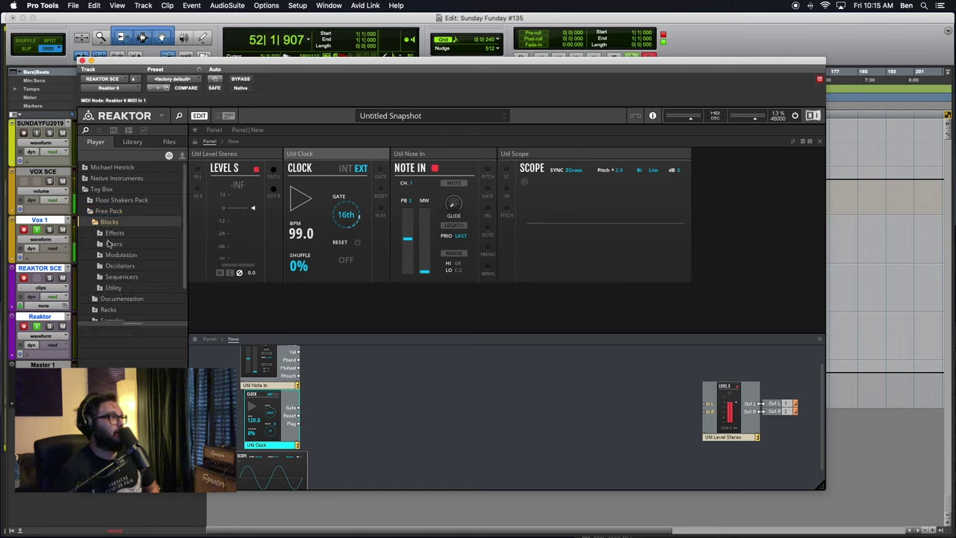
left_click(100, 267)
left_click(117, 343)
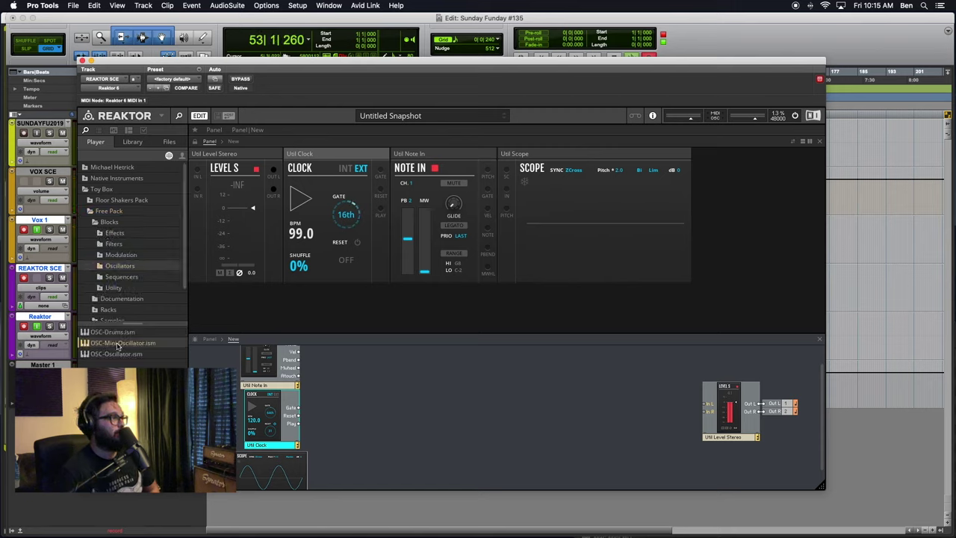
left_click(115, 357)
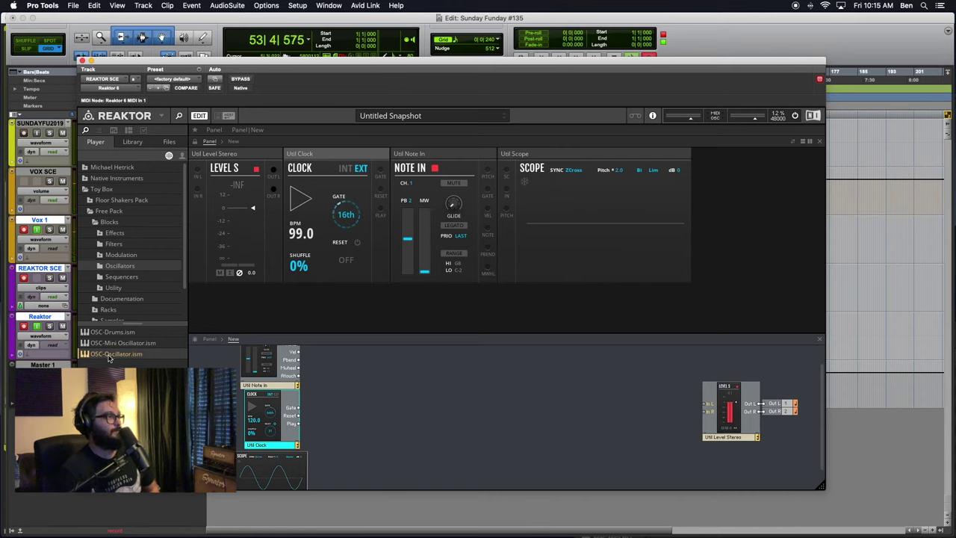
left_click_drag(116, 354, 373, 386)
left_click_drag(430, 403, 399, 365)
left_click(457, 414)
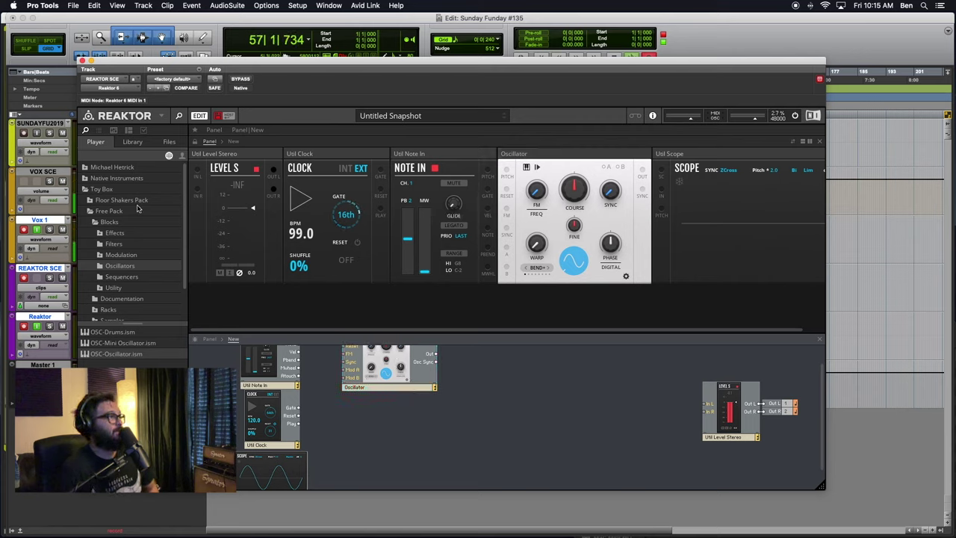
Collapse the Toy Box folder and open the Boutique folder under Native Instruments, Blocks Primes, Blocks.
left_click(91, 212)
left_click(85, 189)
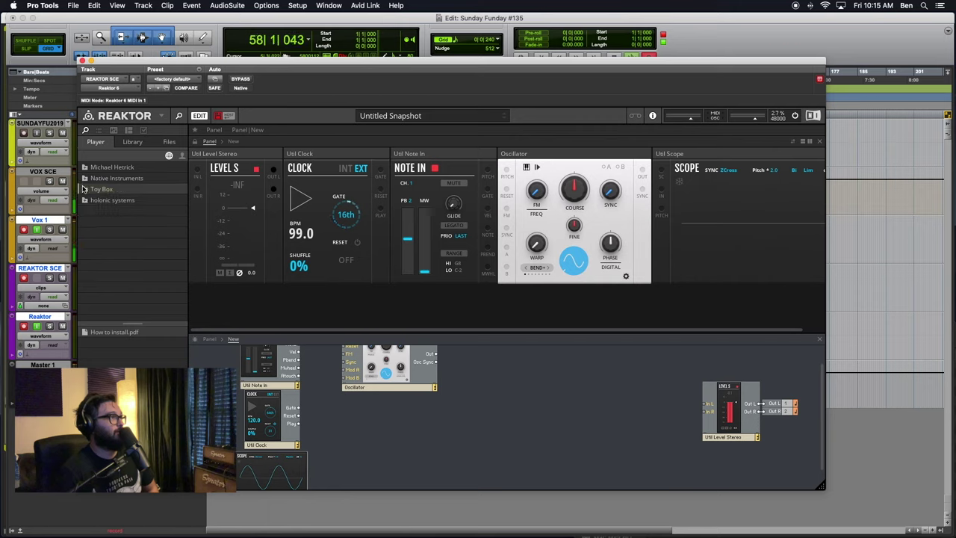
left_click(85, 178)
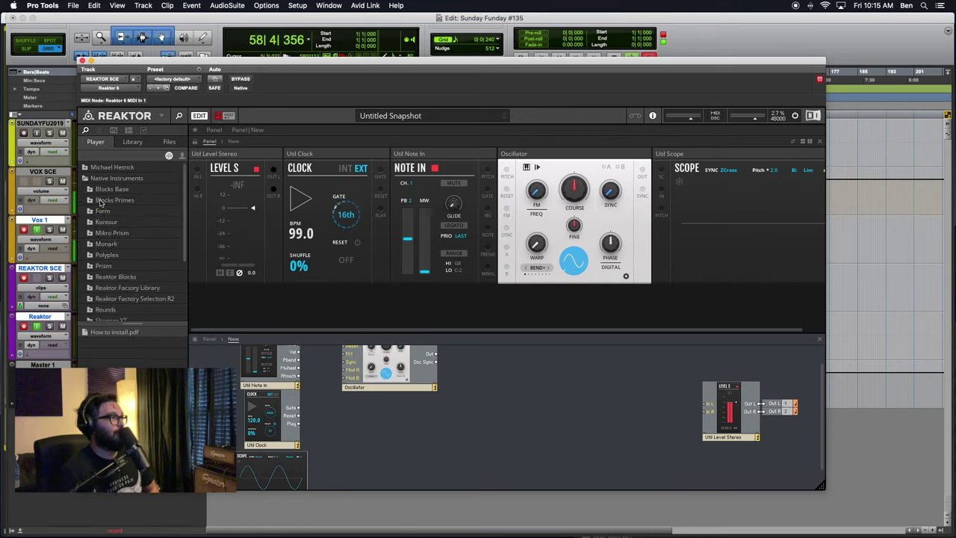
scroll(130, 247, "down", 5)
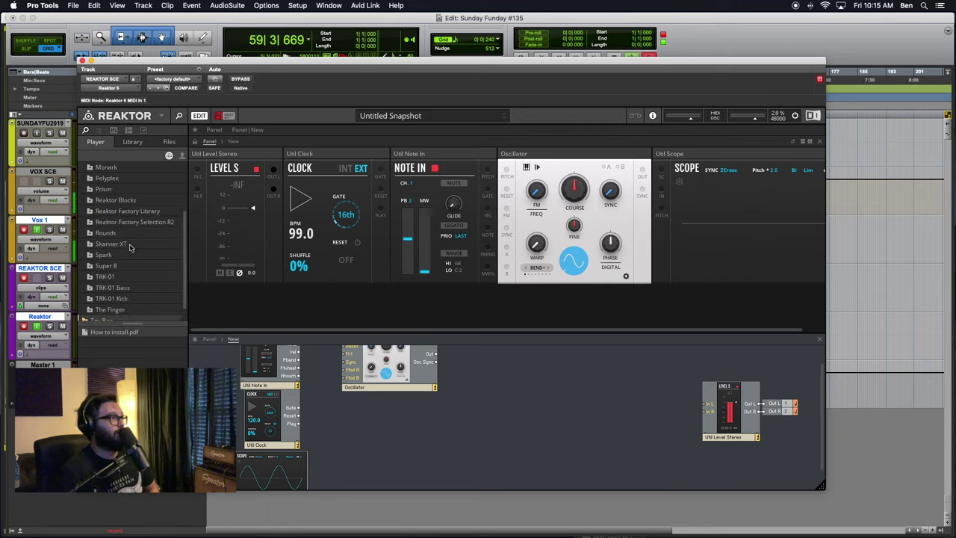
scroll(130, 247, "up", 5)
left_click(104, 191)
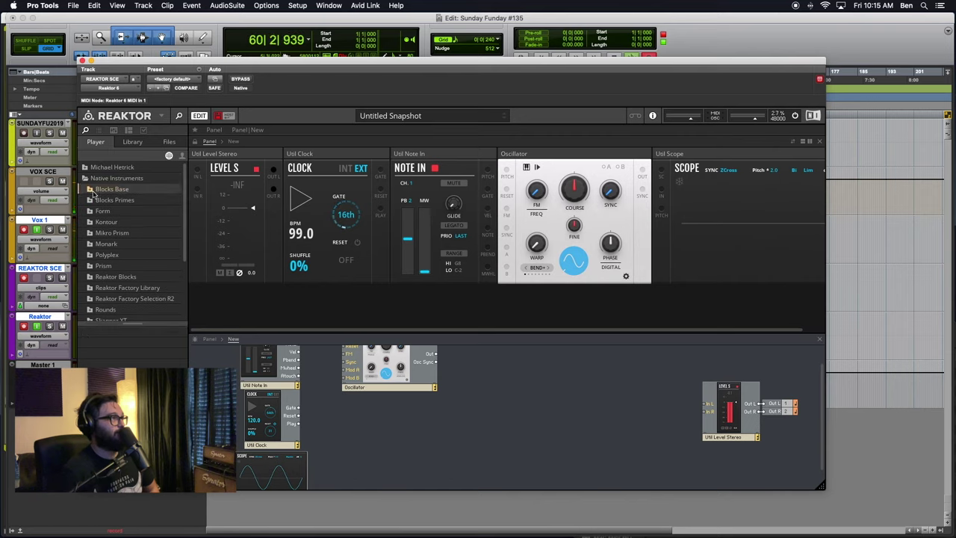
left_click(90, 202)
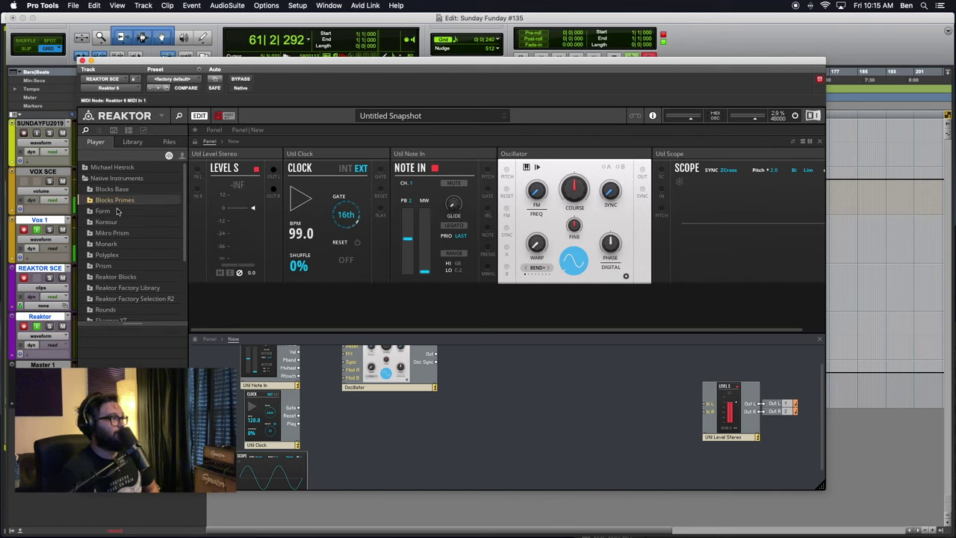
left_click(108, 212)
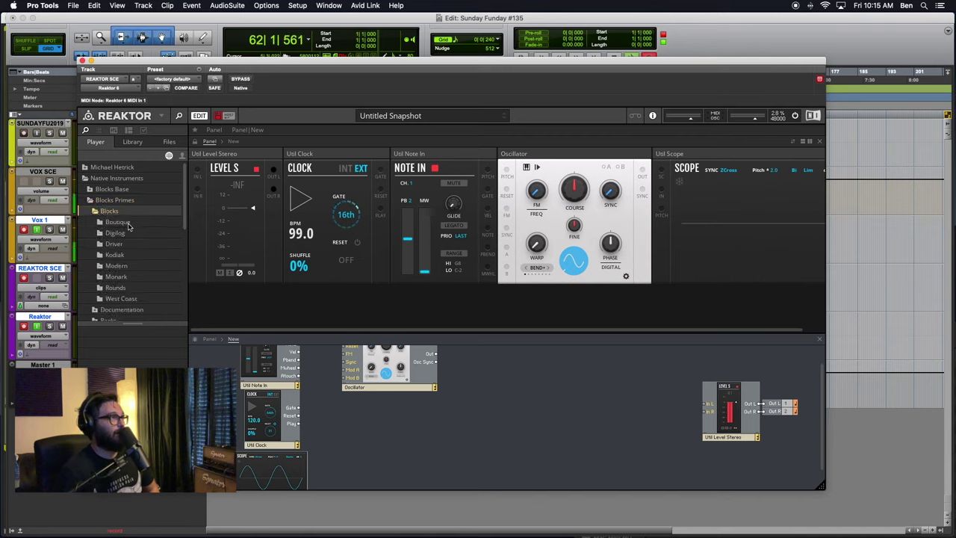
left_click(118, 223)
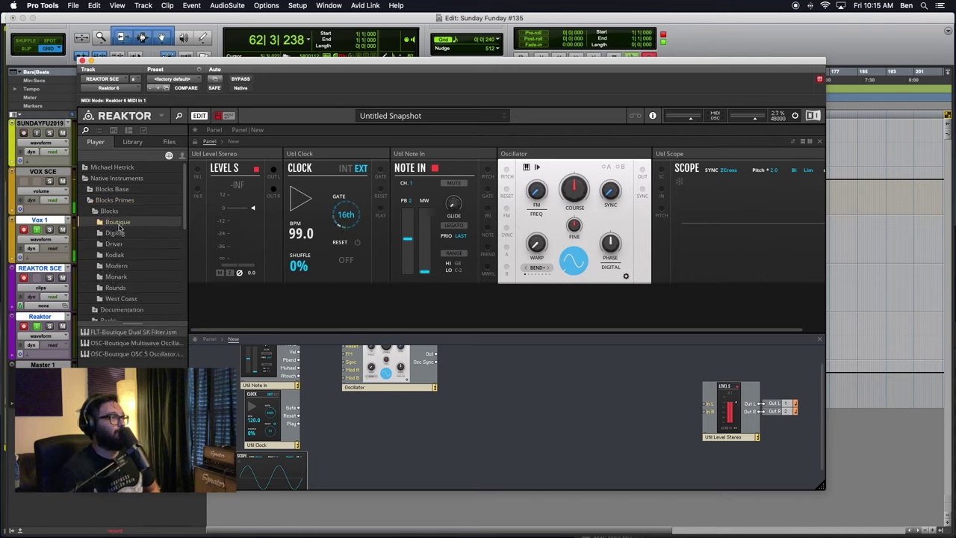
Add the Boutique Multiwave oscillator block to the structure and place it directly below the Oscillator block.
left_click(130, 344)
left_click(147, 354)
left_click_drag(142, 344, 376, 410)
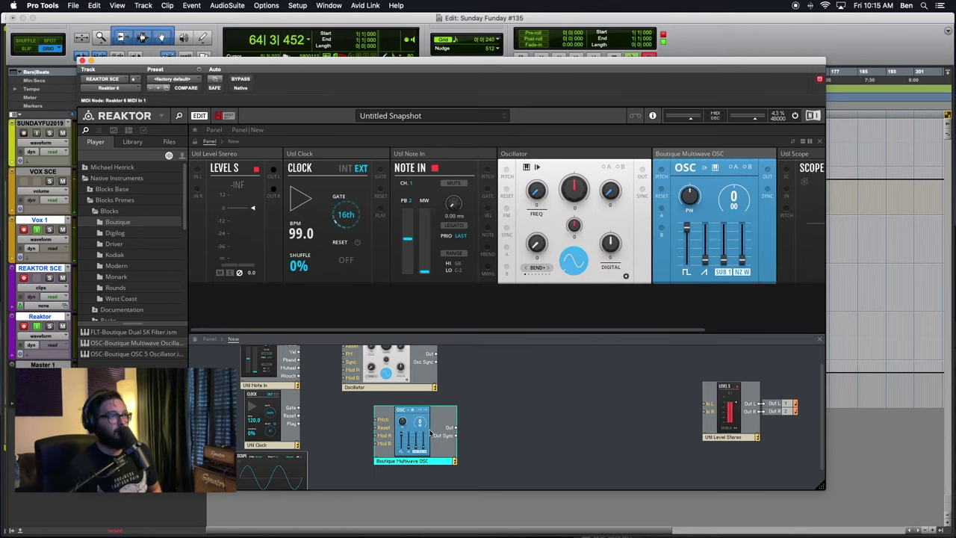
left_click_drag(411, 439, 382, 425)
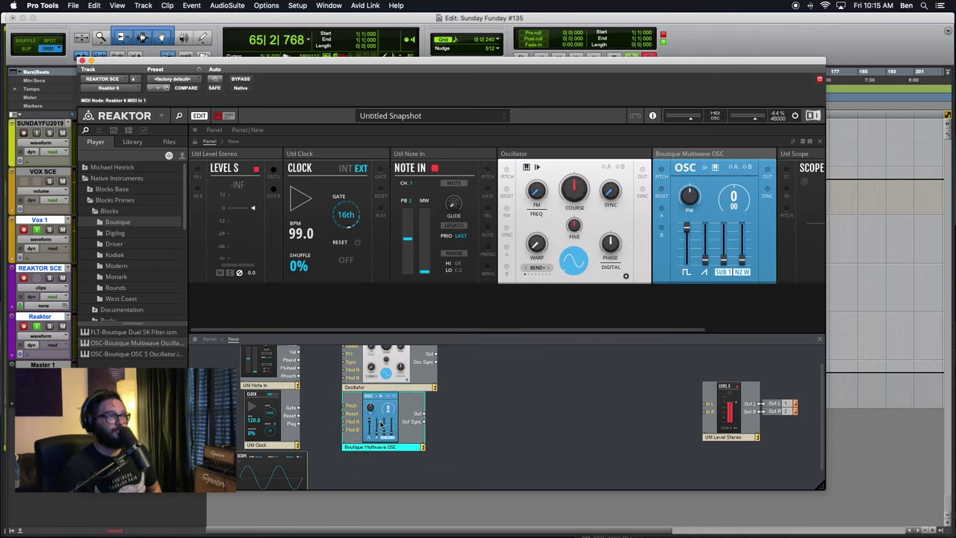
left_click(502, 445)
scroll(442, 418, "up", 3)
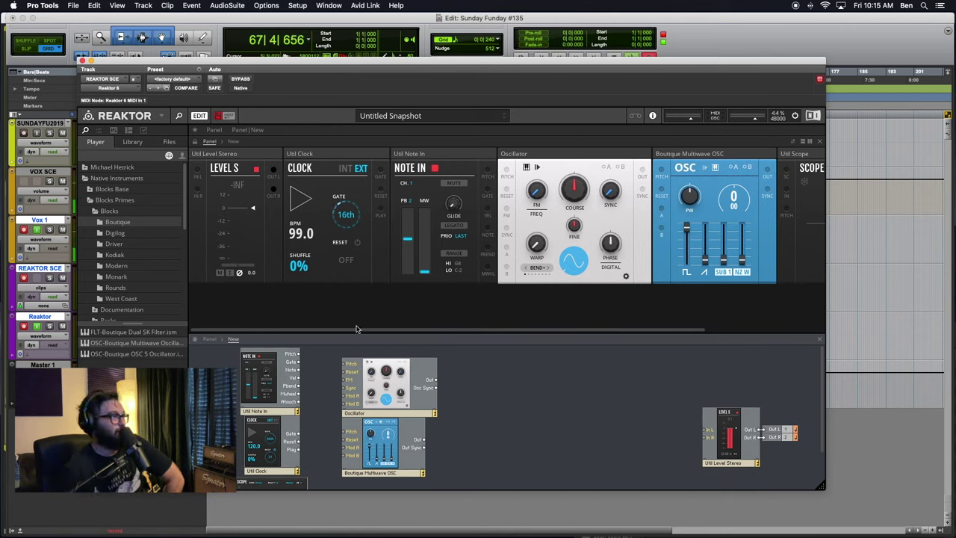
Add the NHT OSC block from the user library's _6.3 Blocks, _Synite Audio folder to the structure, beside the existing oscillators.
left_click(91, 202)
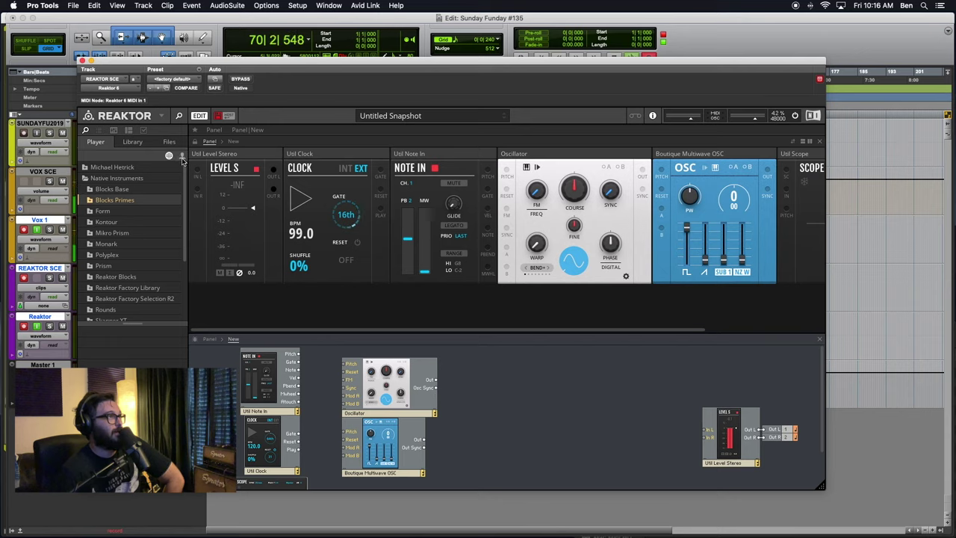
left_click(131, 142)
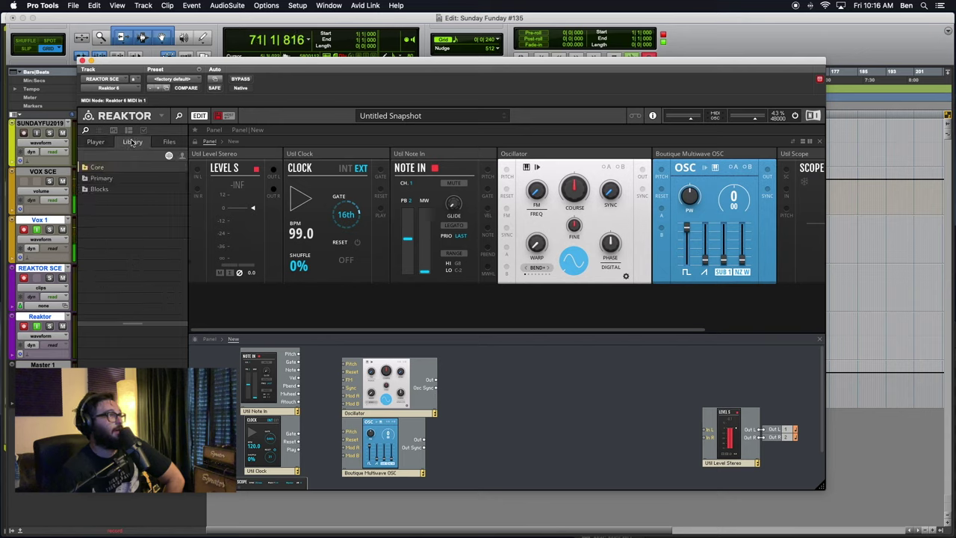
left_click(182, 155)
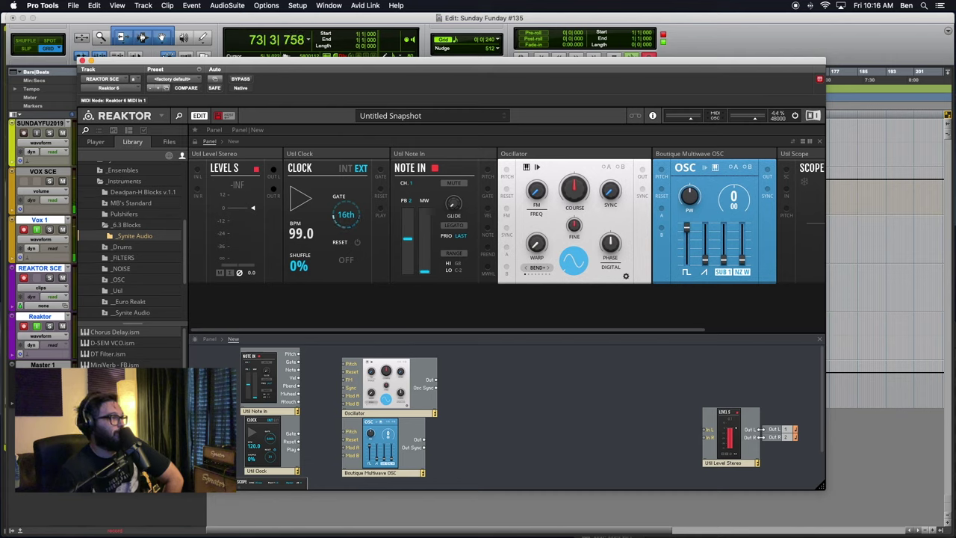
scroll(112, 347, "down", 2)
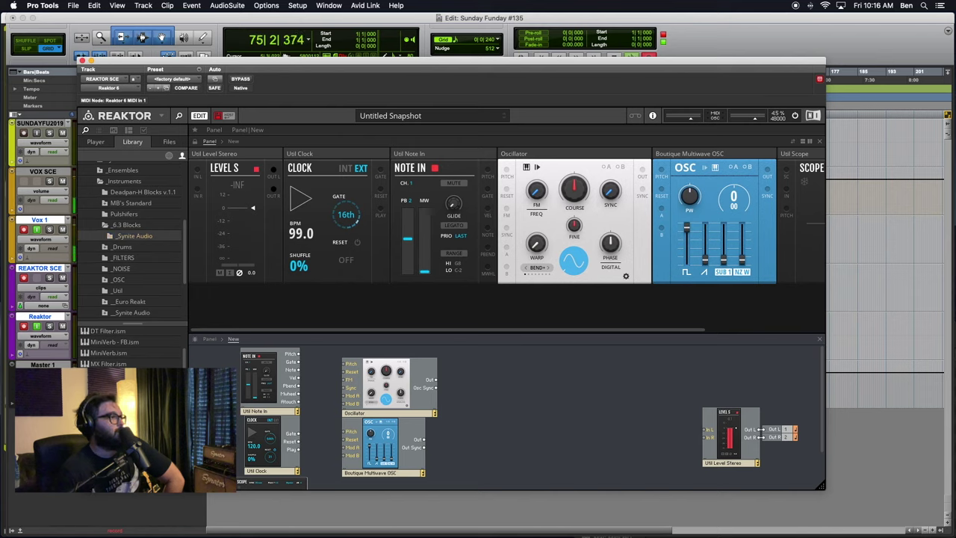
left_click_drag(112, 386, 463, 417)
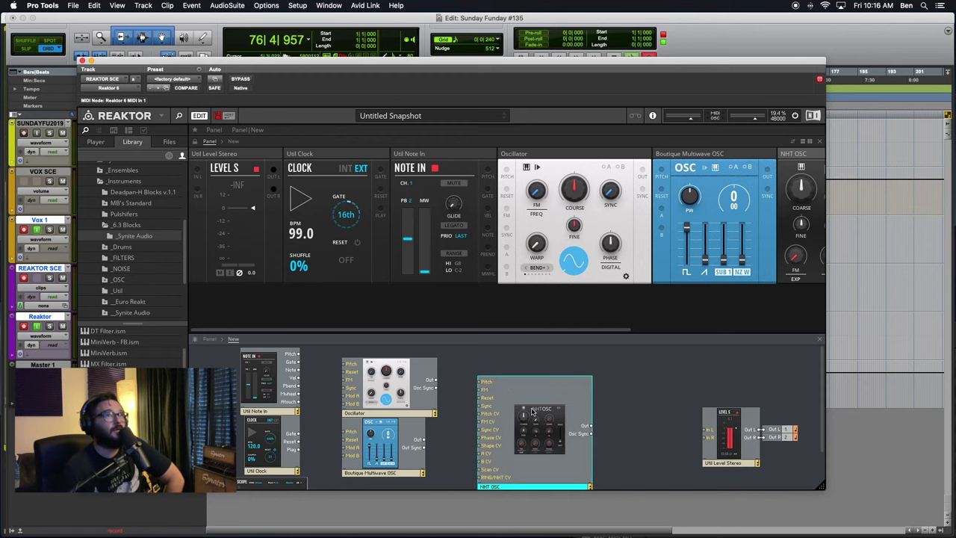
Show the patch ports on the NHT OSC block's panel and compare it with the neighbouring oscillator panels.
scroll(714, 181, "right", 5)
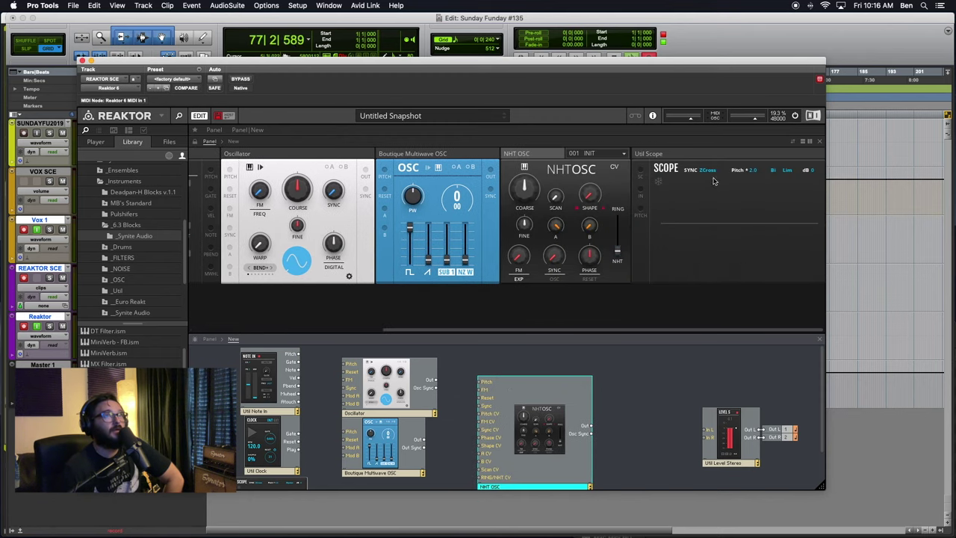
right_click(547, 154)
left_click(641, 208)
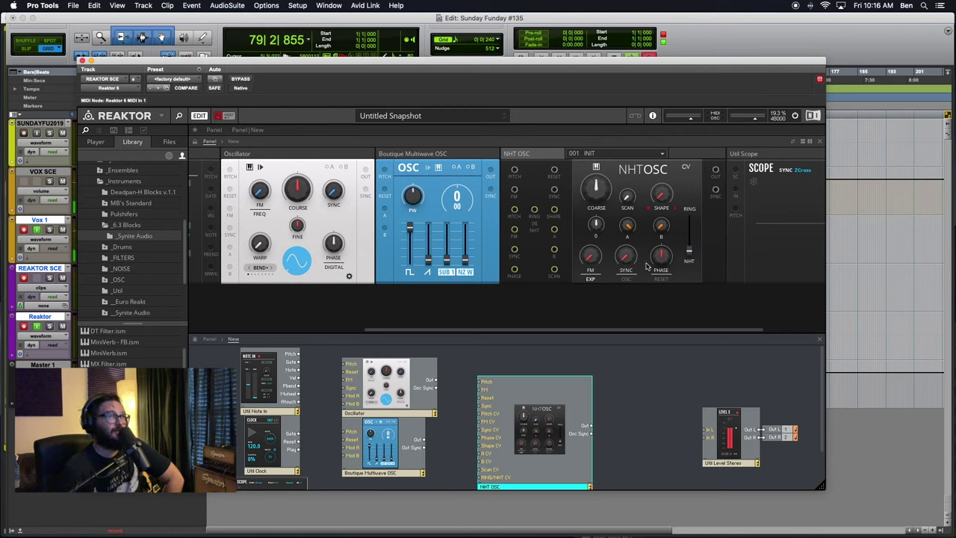
scroll(502, 287, "left", 5)
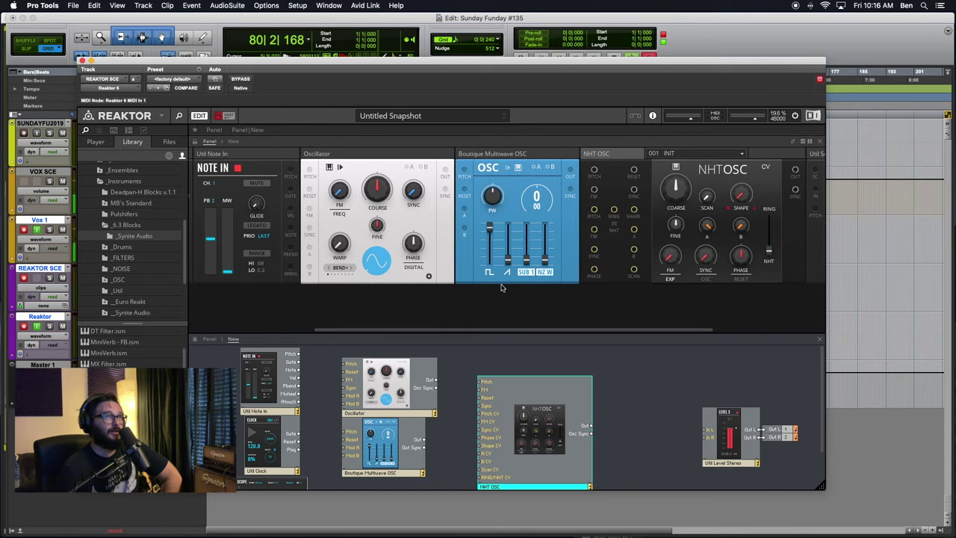
scroll(630, 298, "right", 5)
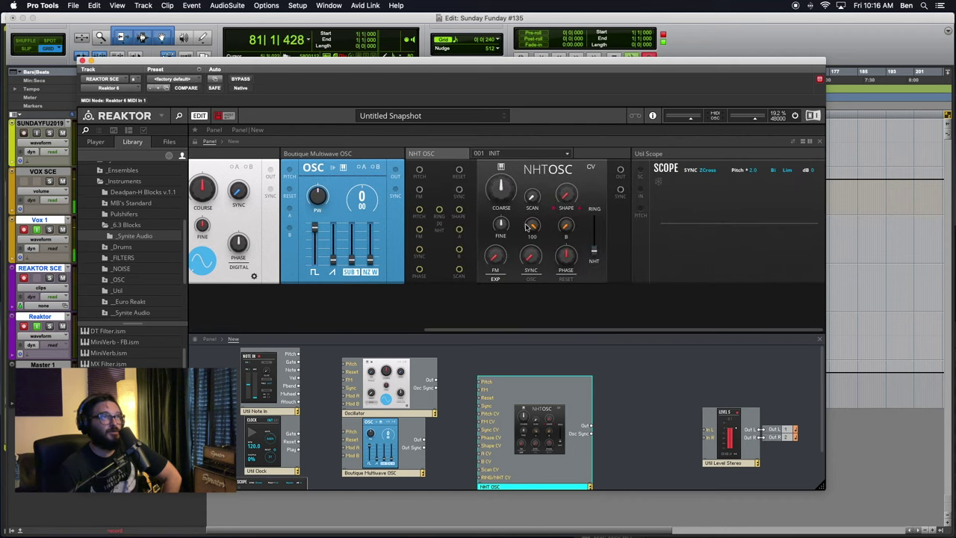
scroll(630, 298, "left", 5)
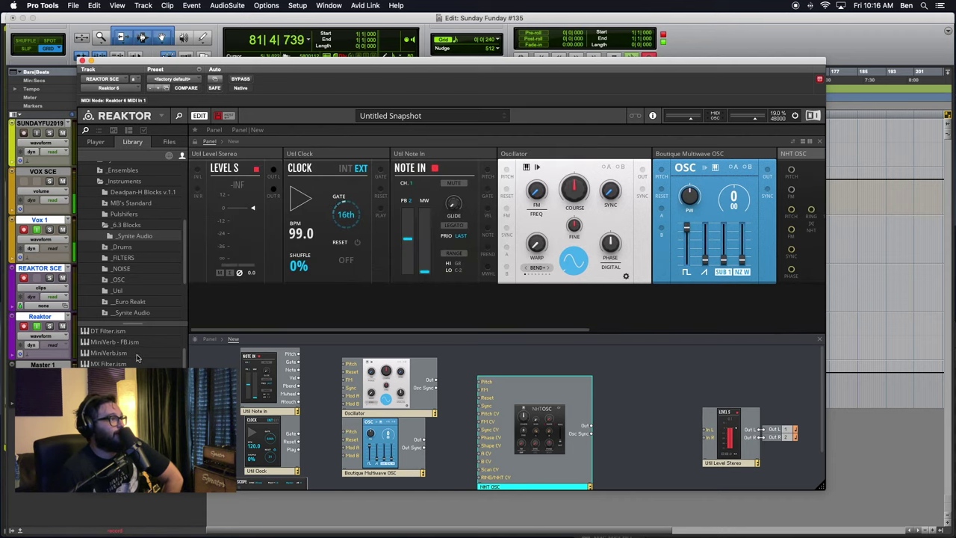
Add the VPM OSC block from the _Synite Audio folder to the structure, between NHT OSC and Util Level Stereo.
scroll(116, 351, "up", 2)
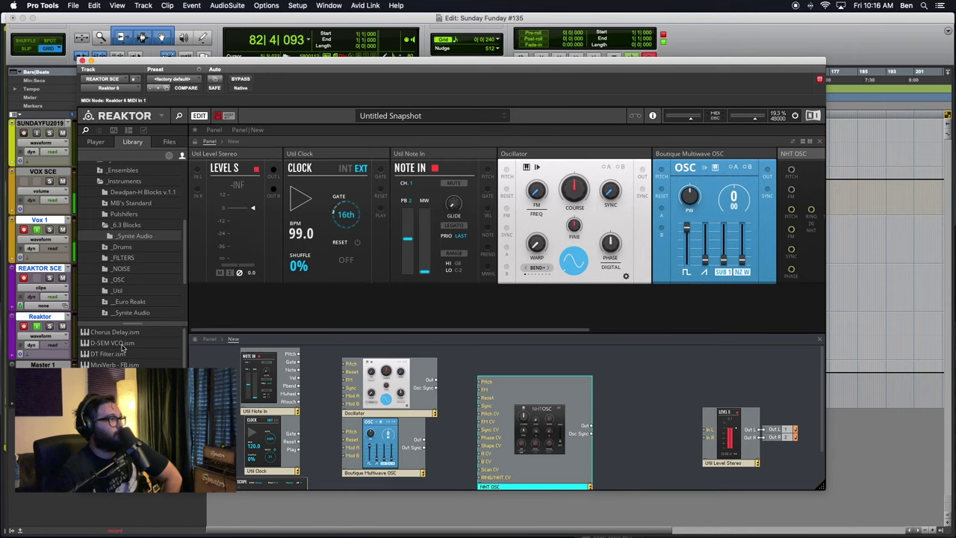
left_click(124, 346)
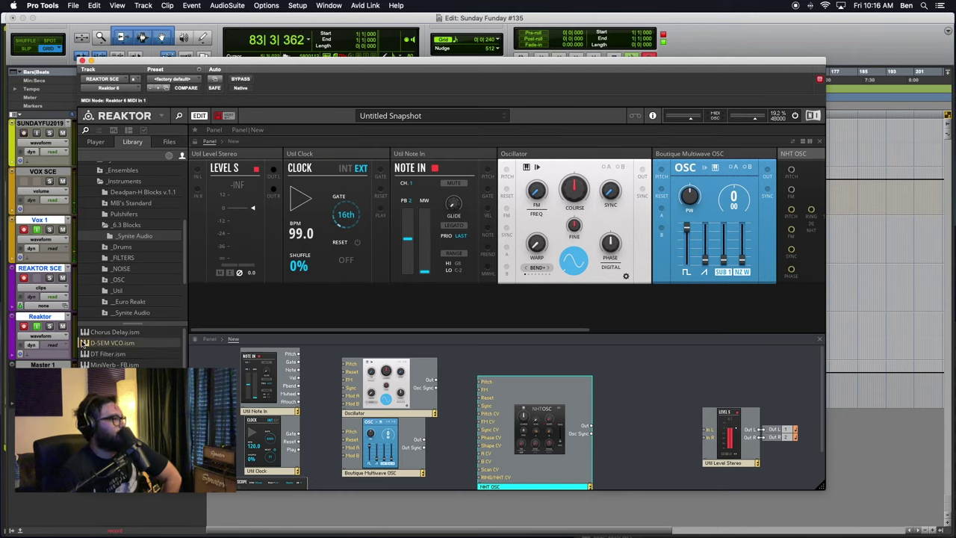
scroll(124, 346, "down", 2)
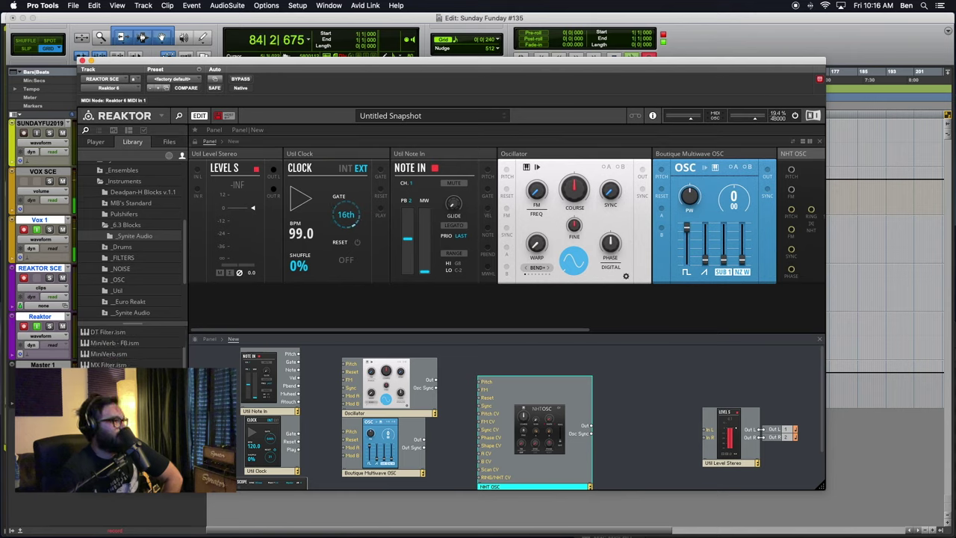
scroll(127, 343, "up", 2)
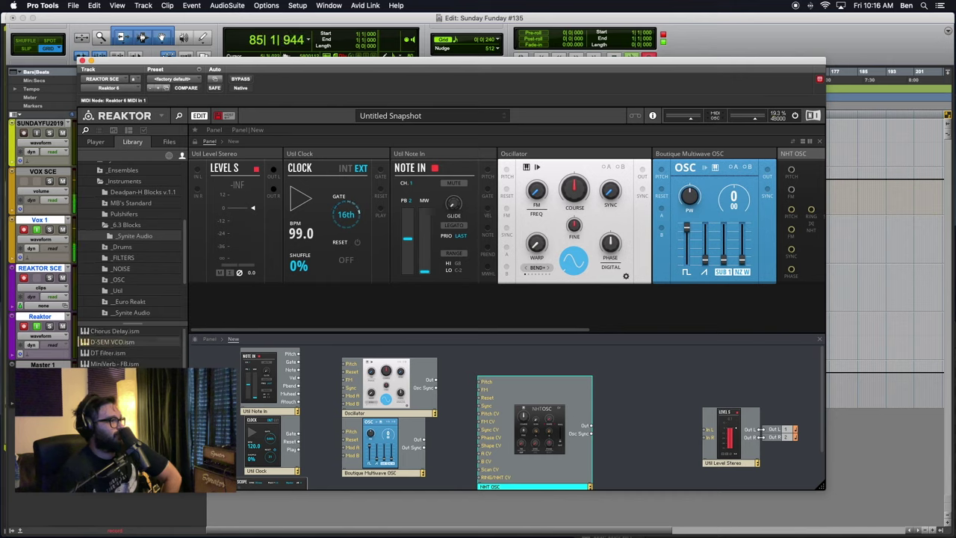
scroll(125, 347, "down", 2)
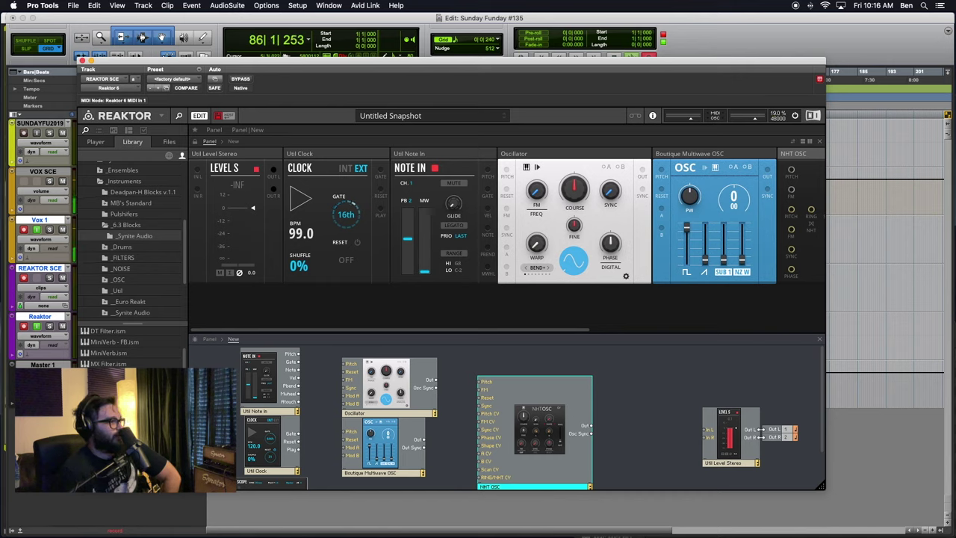
left_click_drag(123, 478, 631, 413)
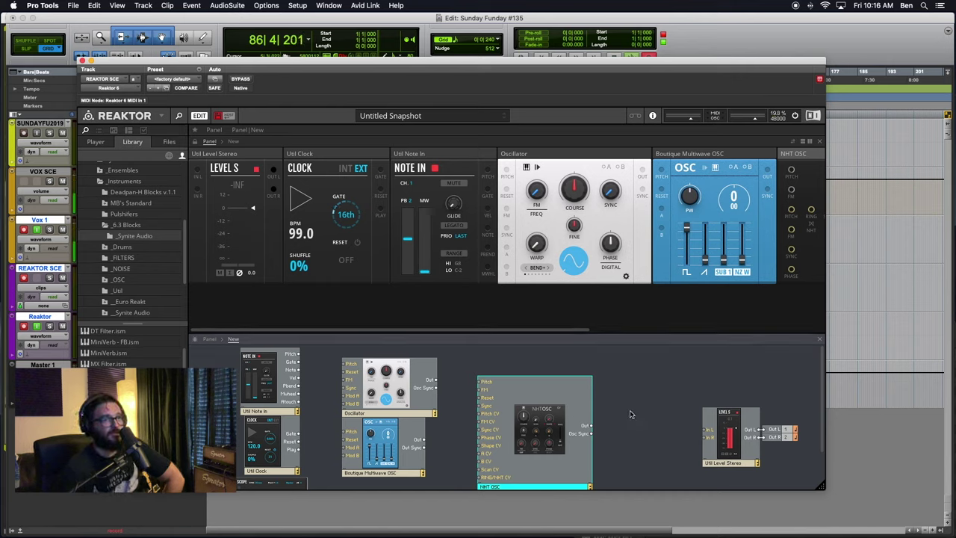
left_click_drag(674, 440, 659, 403)
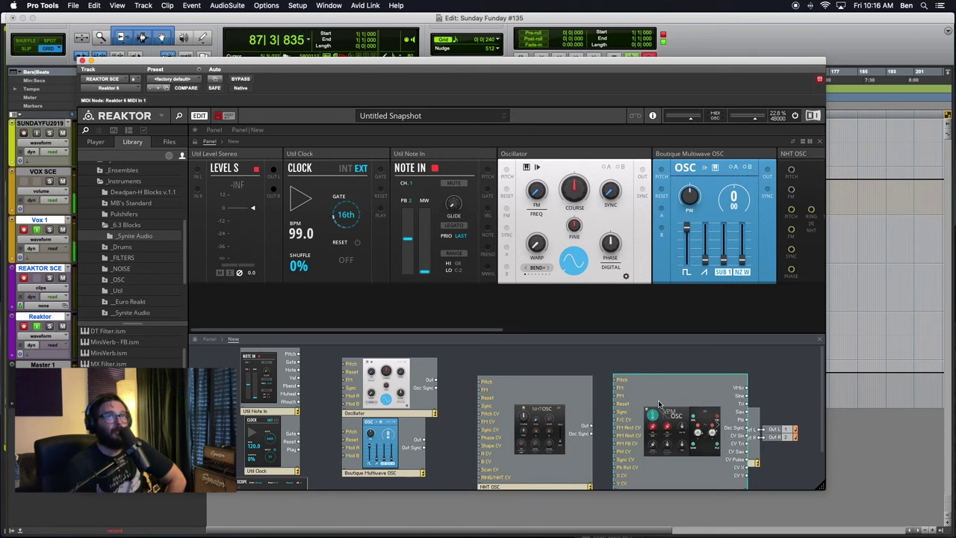
Move the VPM OSC panel to a new second row beneath the other blocks.
scroll(693, 186, "right", 10)
left_click(444, 157)
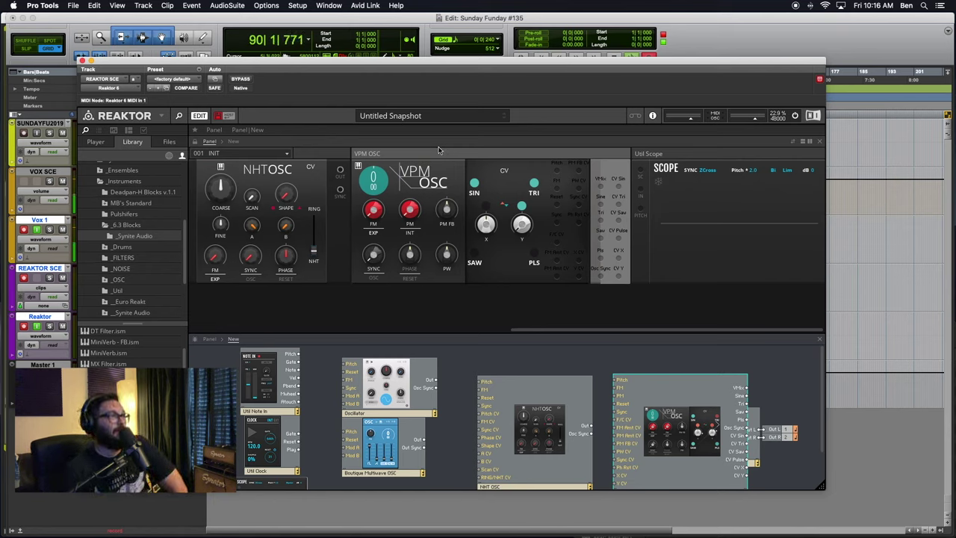
left_click_drag(396, 153, 305, 300)
scroll(357, 273, "left", 10)
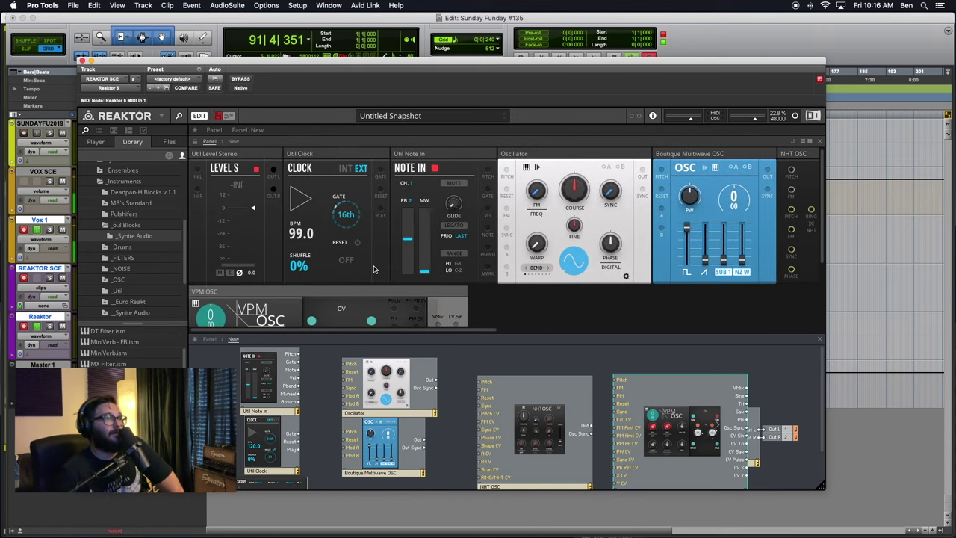
scroll(375, 269, "down", 3)
scroll(376, 269, "up", 3)
scroll(544, 239, "right", 3)
scroll(372, 196, "left", 3)
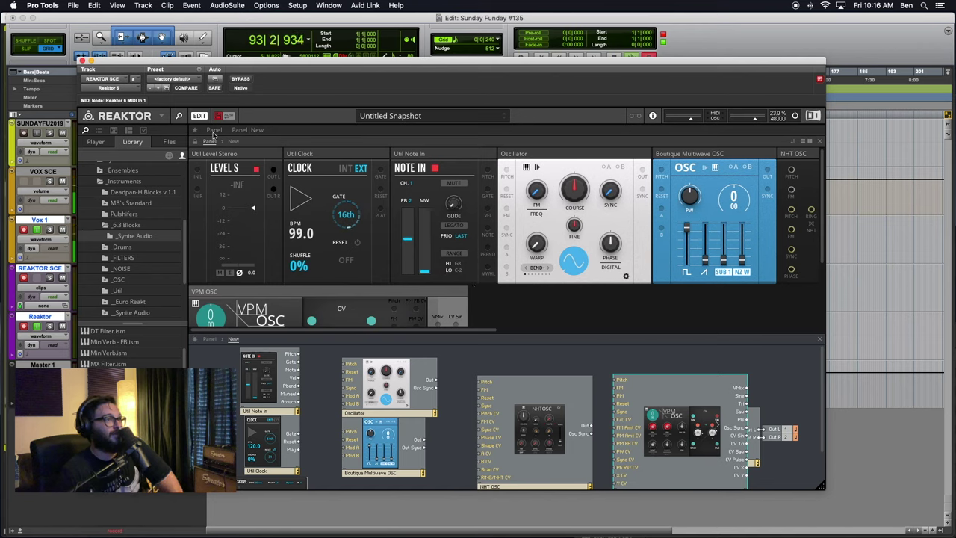
Move the plug-in window higher on the screen and place the Util Clock panel at the start of the second row.
left_click(121, 142)
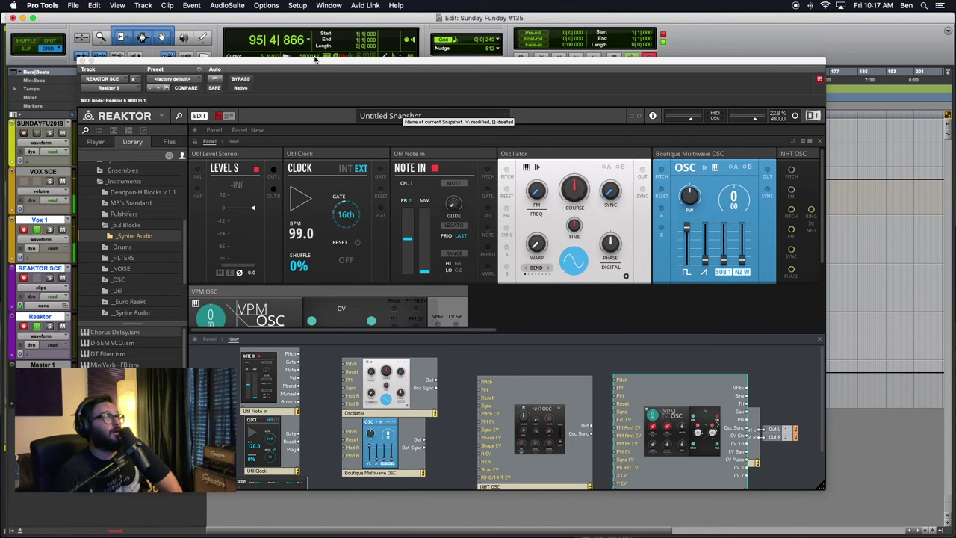
left_click_drag(302, 58, 257, 12)
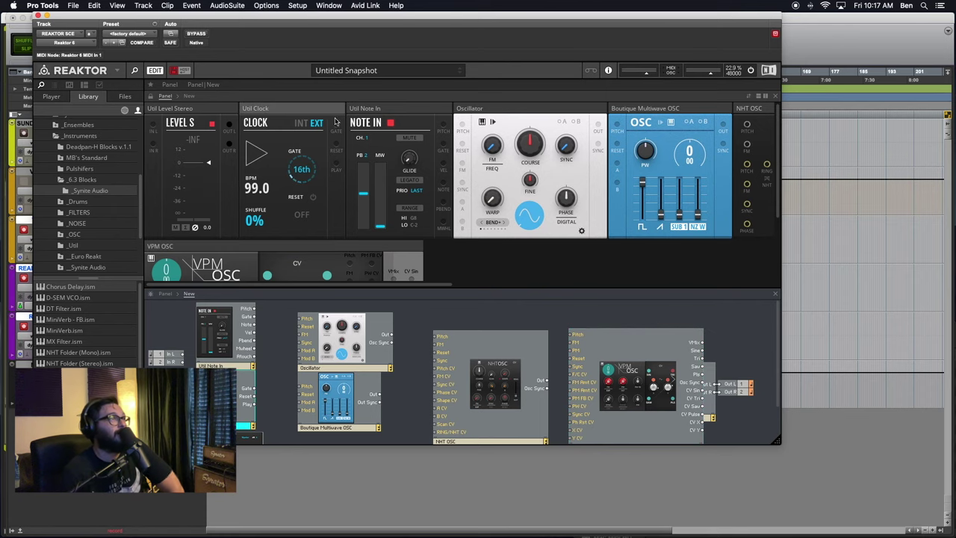
left_click_drag(319, 114, 221, 222)
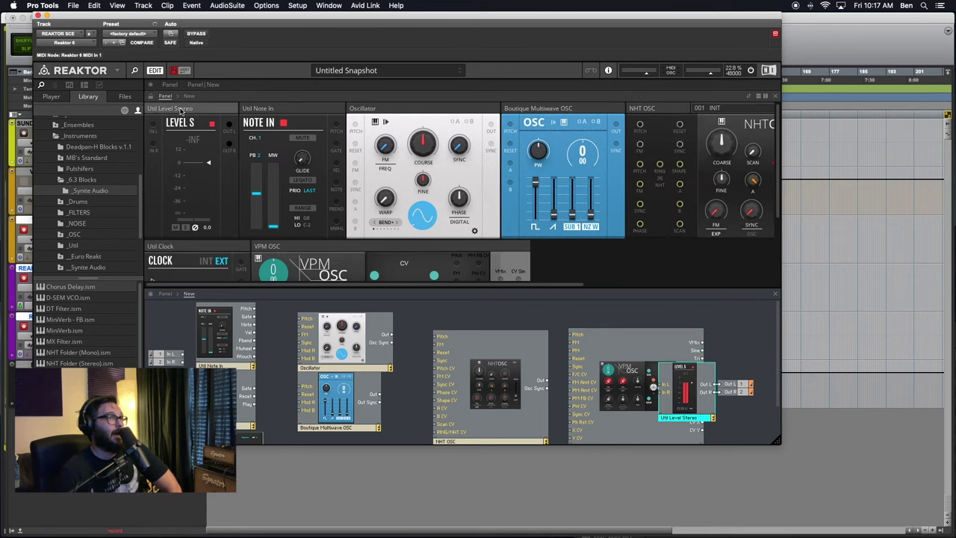
Move Util Level Stereo to the end of the second row and Boutique Multiwave OSC between Util Clock and VPM OSC.
left_click_drag(181, 110, 602, 254)
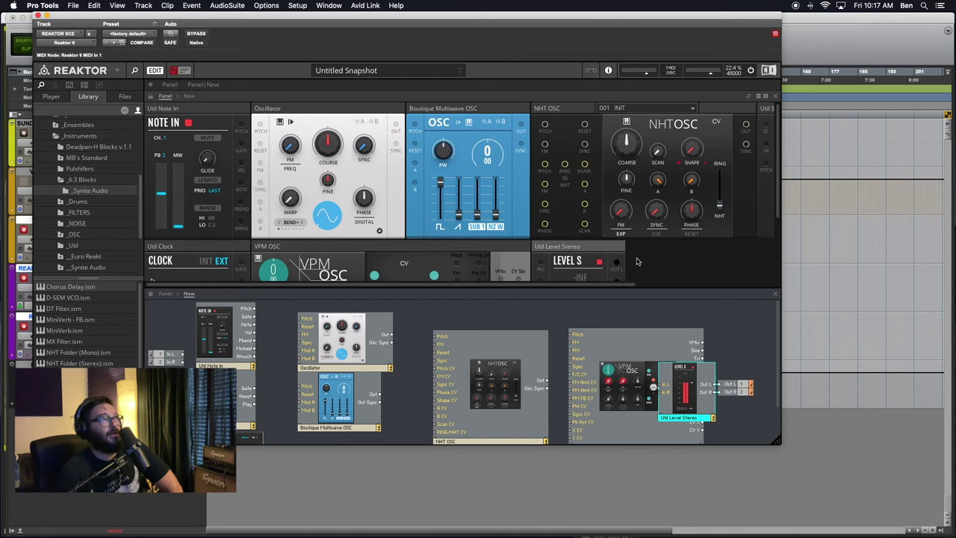
left_click_drag(446, 113, 285, 247)
scroll(404, 247, "down", 3)
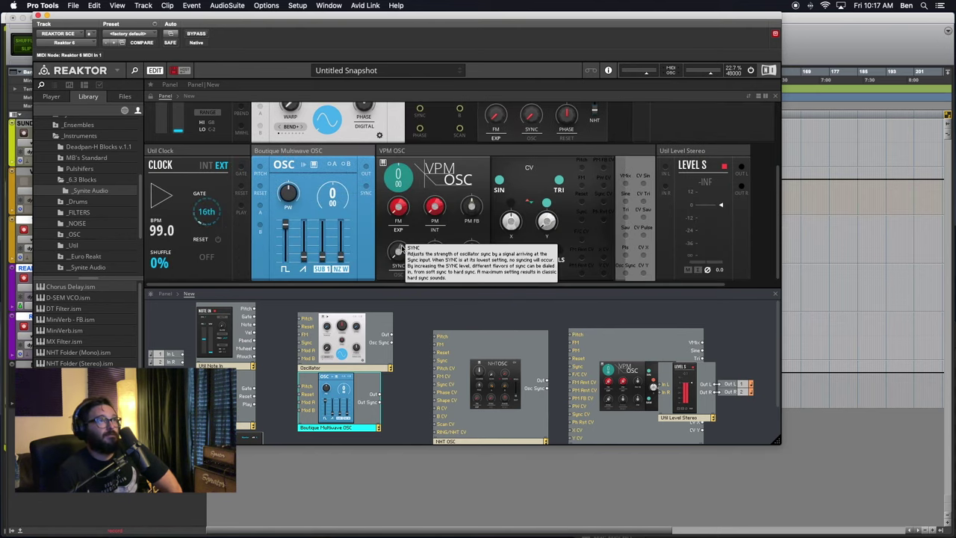
scroll(401, 248, "up", 3)
scroll(486, 194, "down", 3)
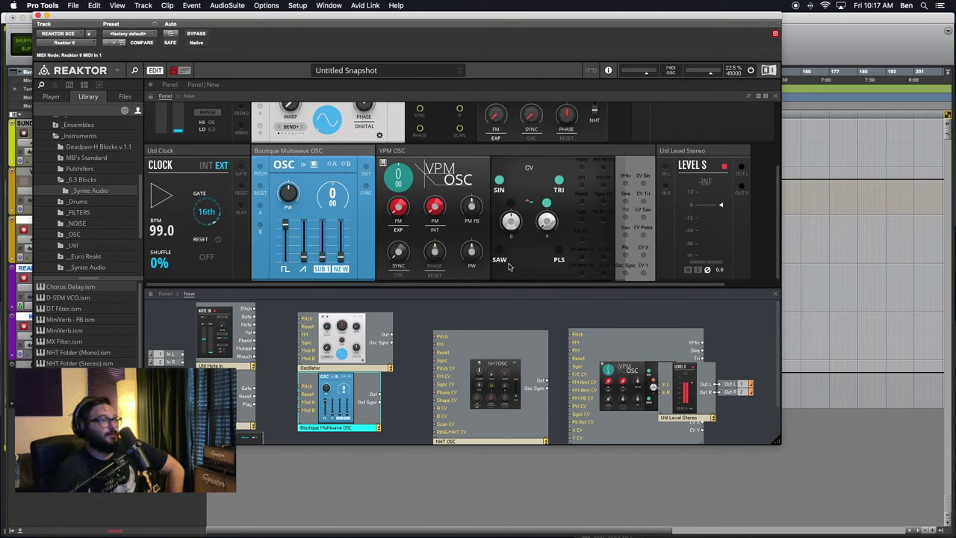
Close the structure view so the panel view with both rows of blocks fills the work area.
left_click(776, 297)
scroll(427, 350, "right", 1)
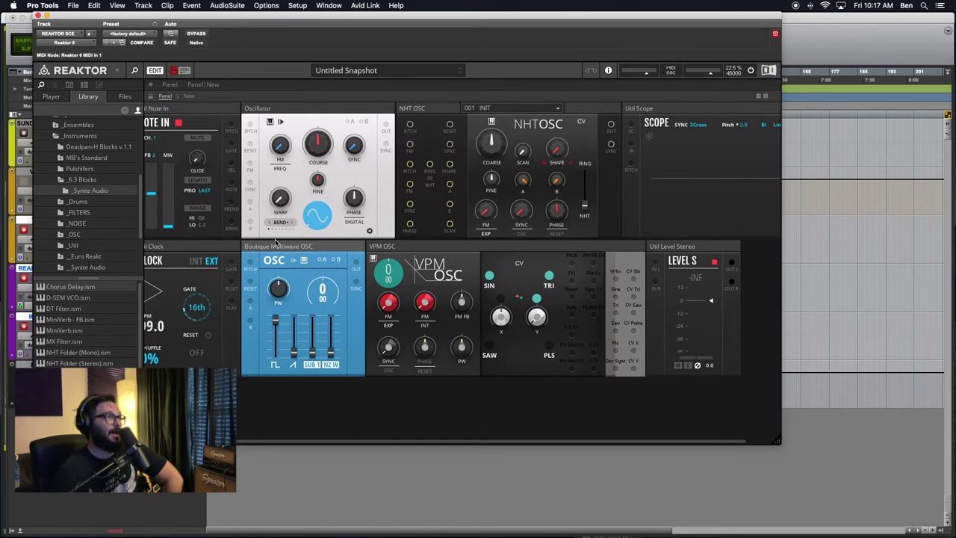
scroll(342, 277, "left", 1)
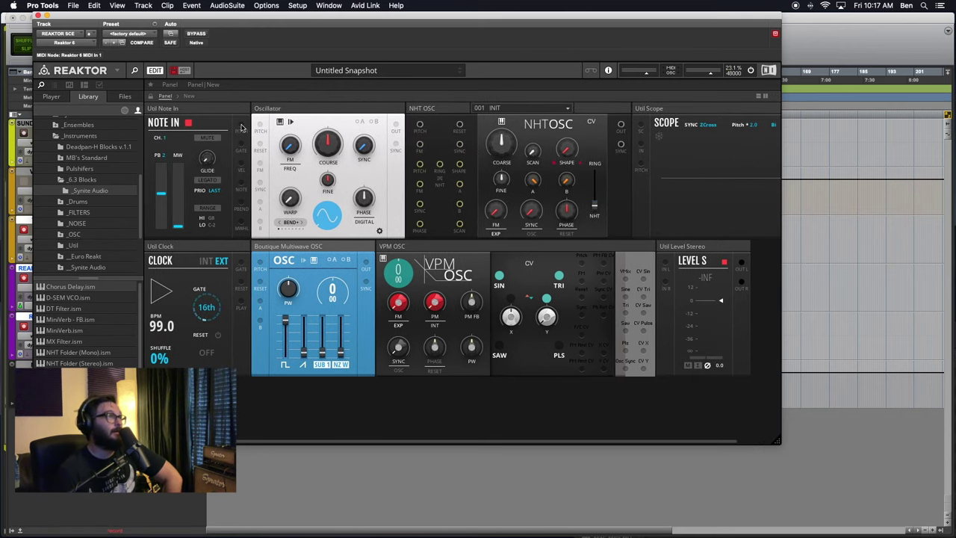
Wire the Note In pitch output to the pitch inputs of Oscillator, Boutique Multiwave OSC, NHT OSC and VPM OSC.
left_click_drag(242, 124, 259, 262)
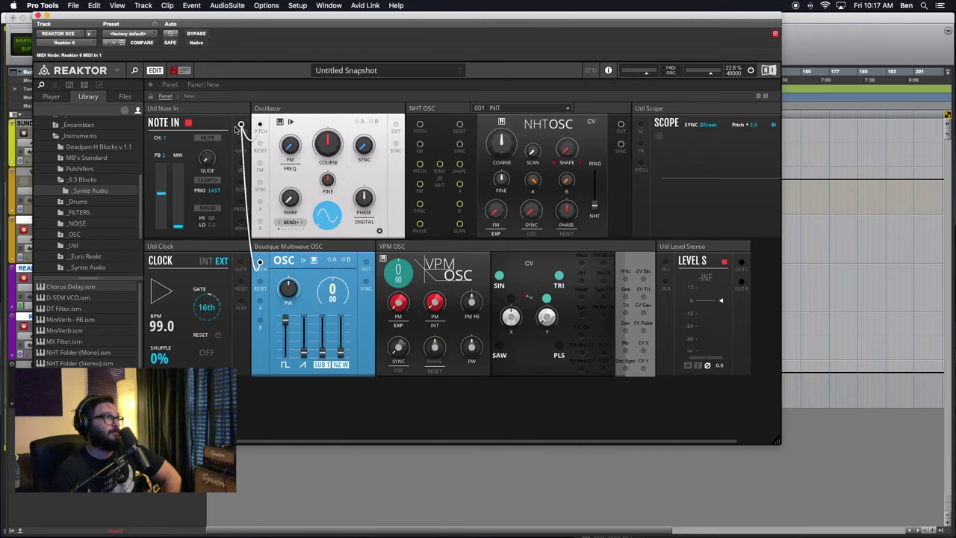
left_click_drag(241, 125, 419, 125)
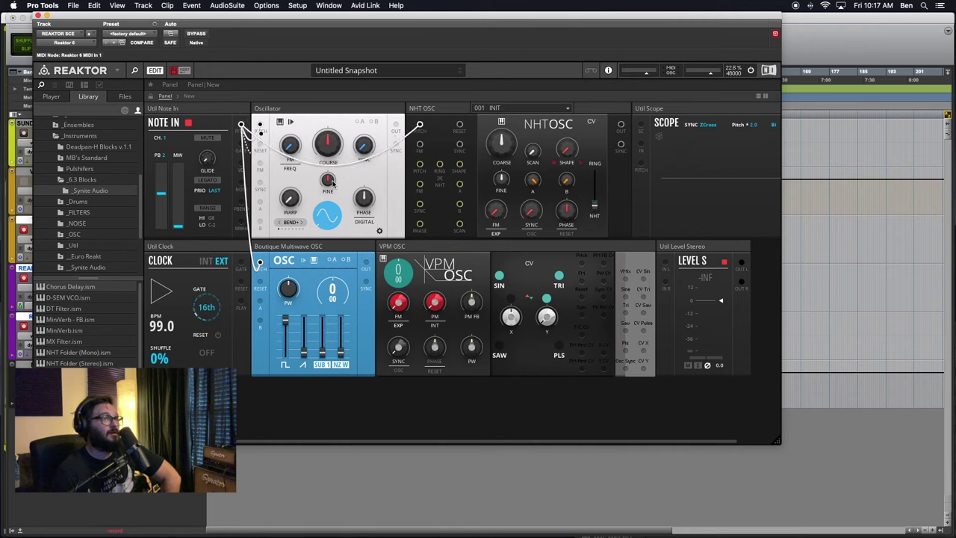
left_click_drag(241, 125, 582, 265)
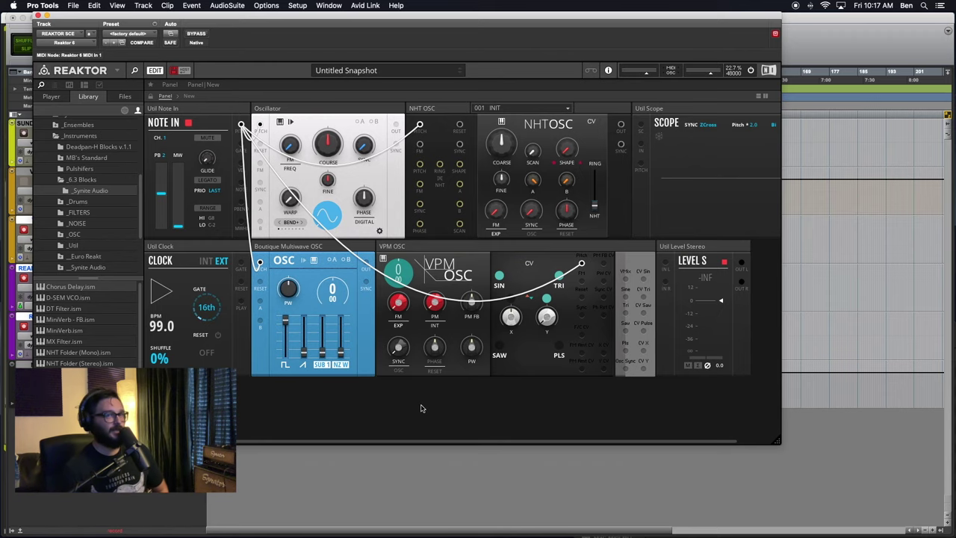
Enlarge the plug-in window to make room for a third row and check the Native Instruments folder in the Player library.
left_click_drag(778, 441, 872, 517)
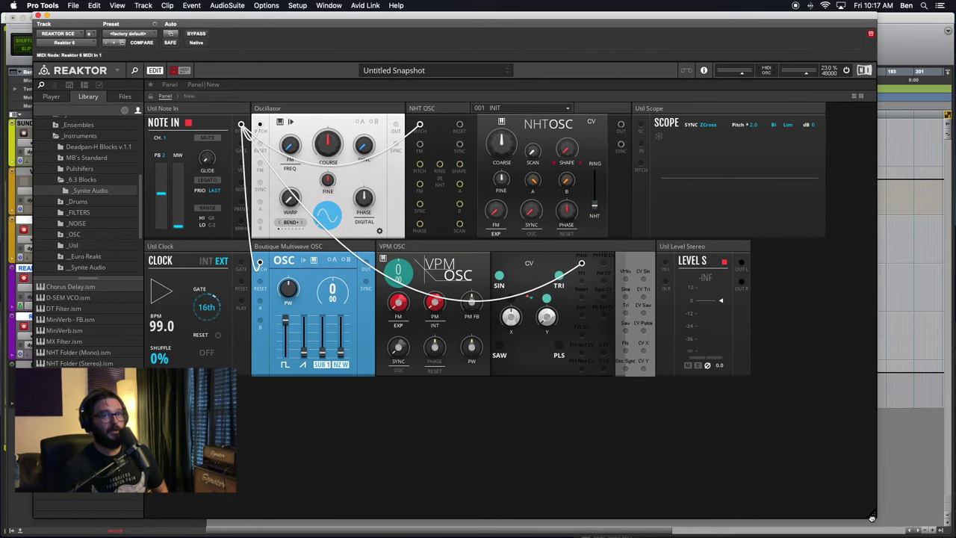
left_click(55, 97)
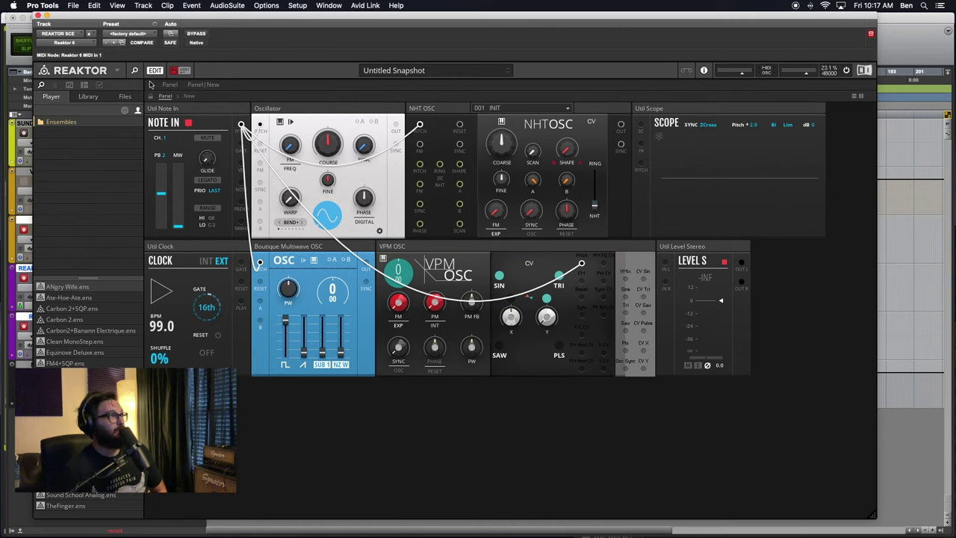
left_click(125, 111)
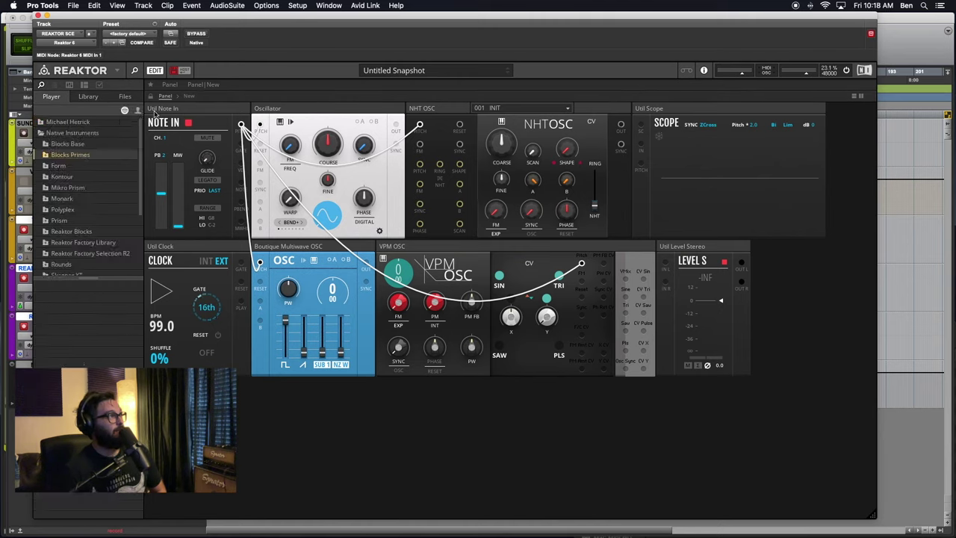
scroll(58, 210, "down", 5)
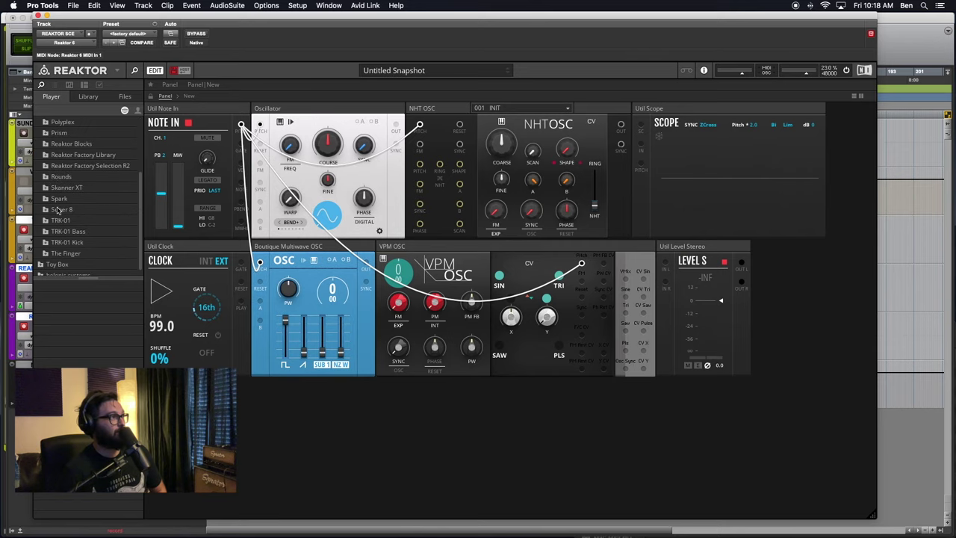
scroll(58, 210, "up", 5)
left_click(41, 134)
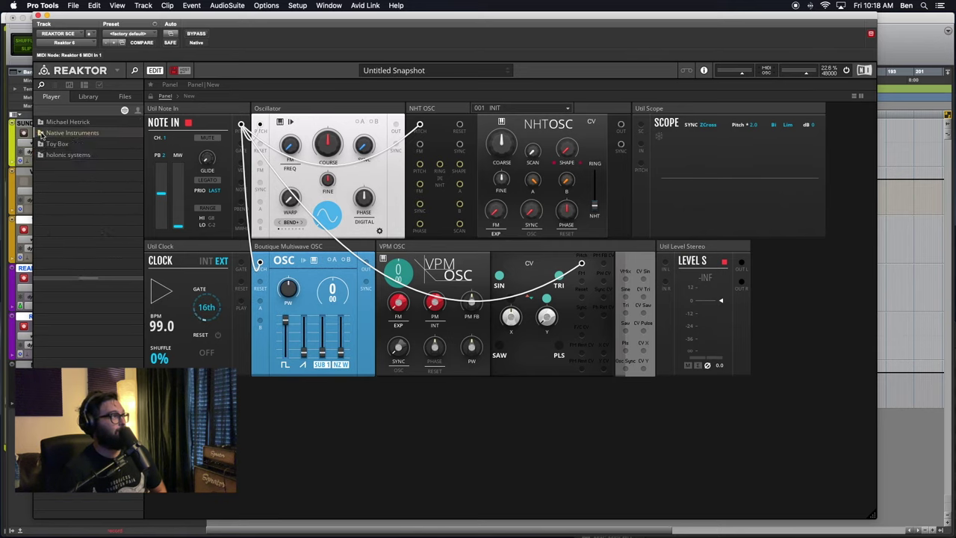
Start a third row with the 4 Ch Mixer and Dual VCA from the Utility blocks of the Toy Box Free Pack.
left_click(41, 143)
left_click(46, 165)
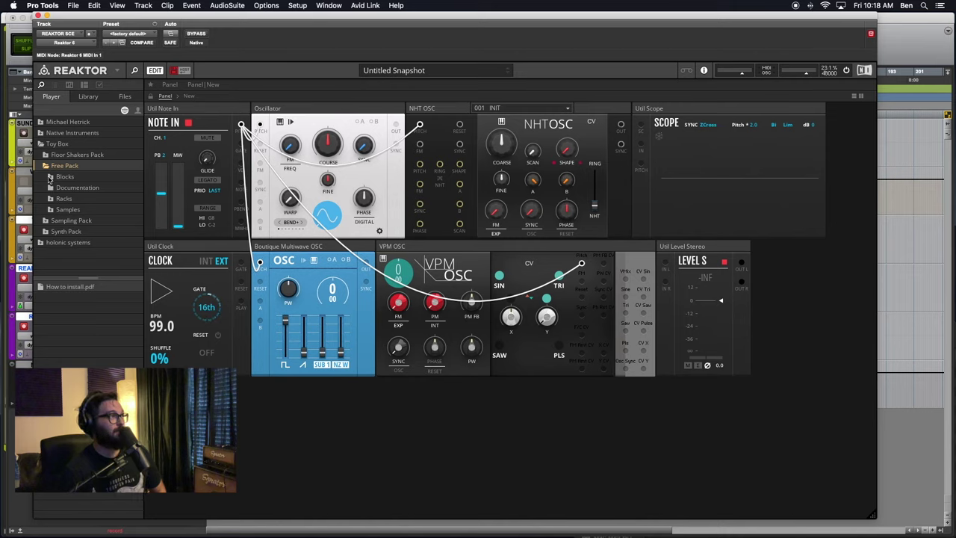
left_click(49, 177)
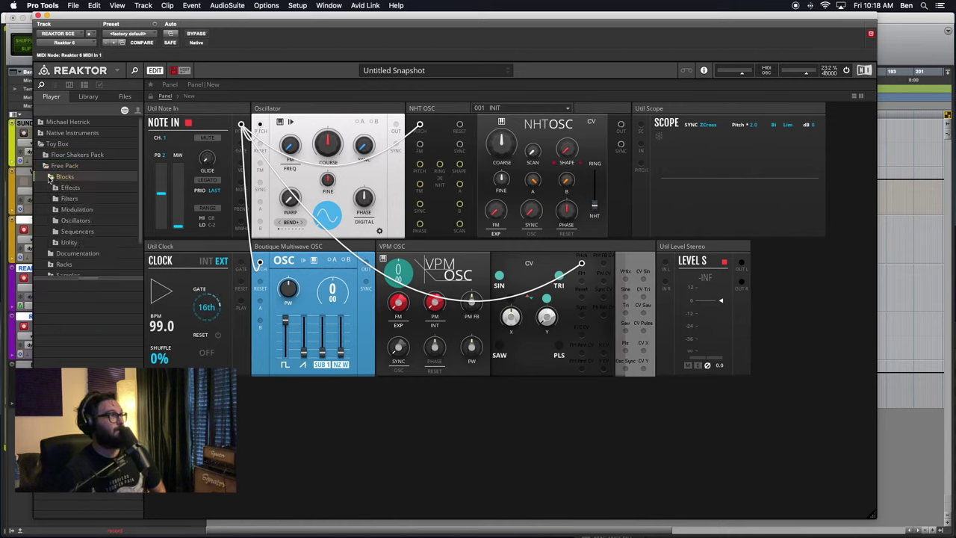
left_click(55, 243)
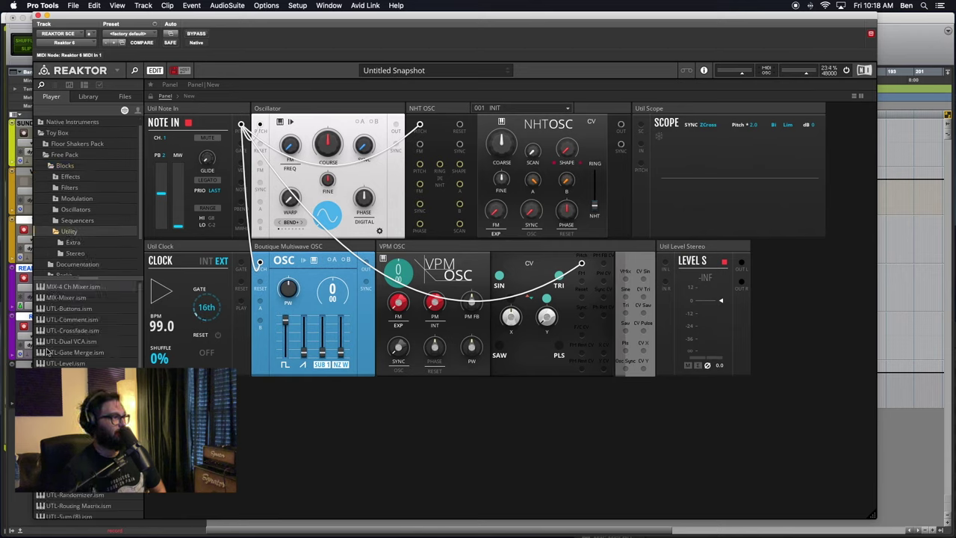
scroll(75, 325, "down", 3)
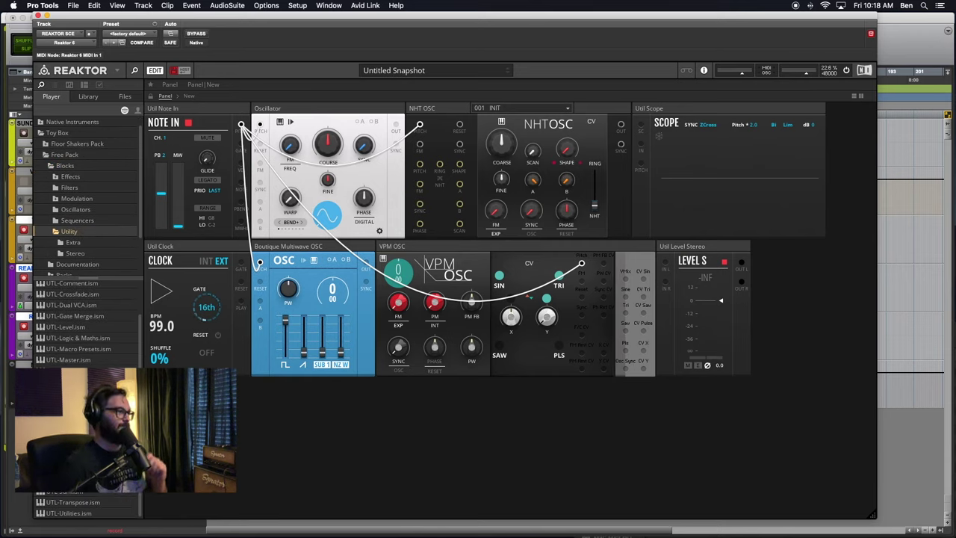
scroll(75, 325, "up", 3)
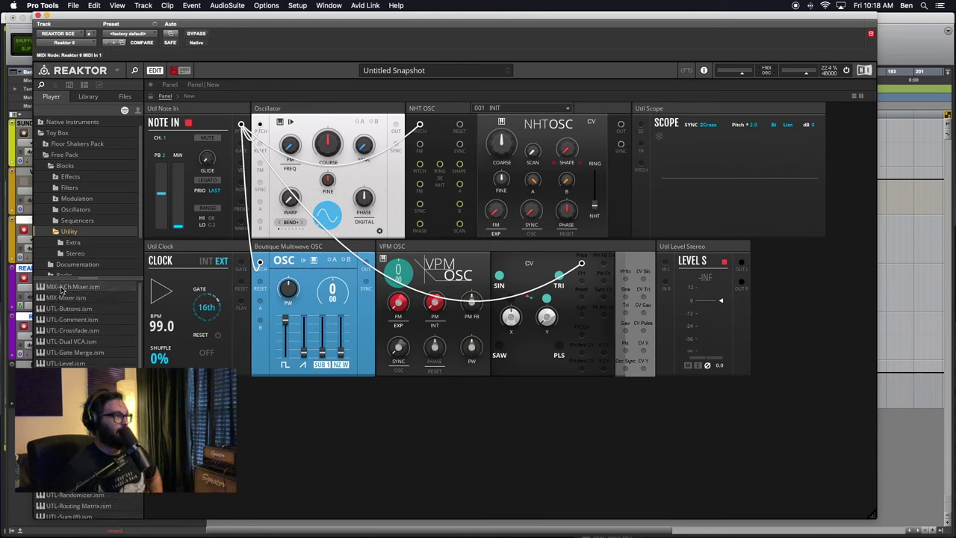
left_click_drag(62, 290, 299, 441)
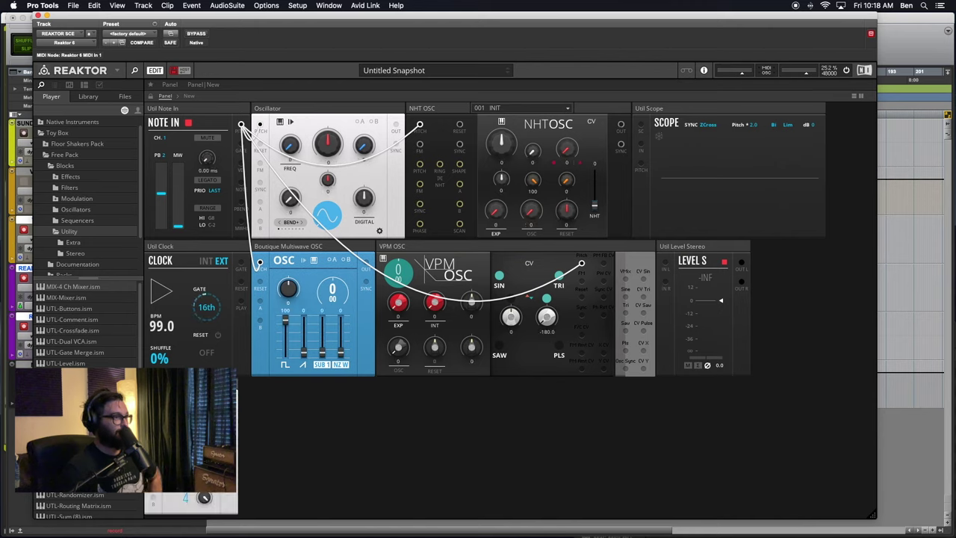
left_click_drag(79, 347, 291, 426)
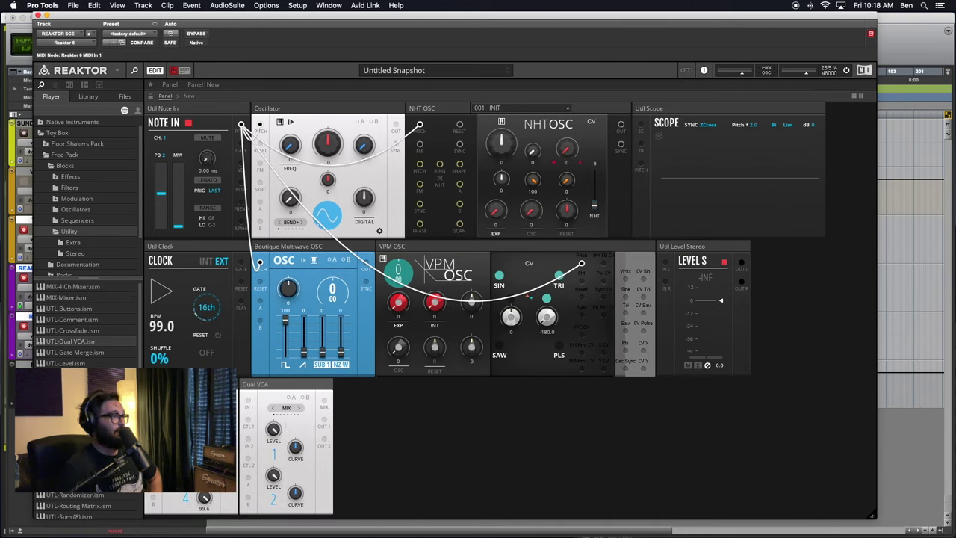
Add the Envelope block from the Toy Box Free Pack's Modulation folder after the Dual VCA in the third row.
scroll(84, 325, "down", 2)
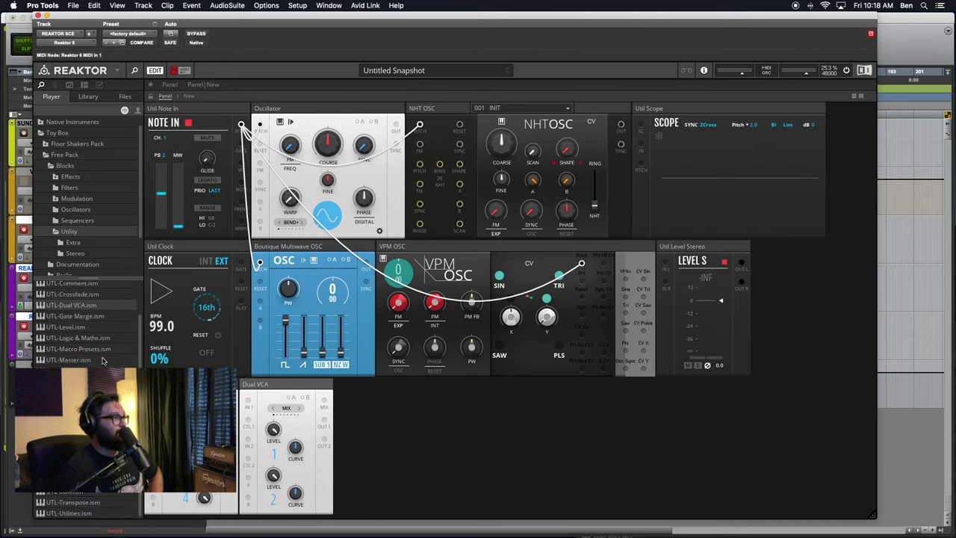
scroll(103, 361, "up", 2)
left_click(56, 232)
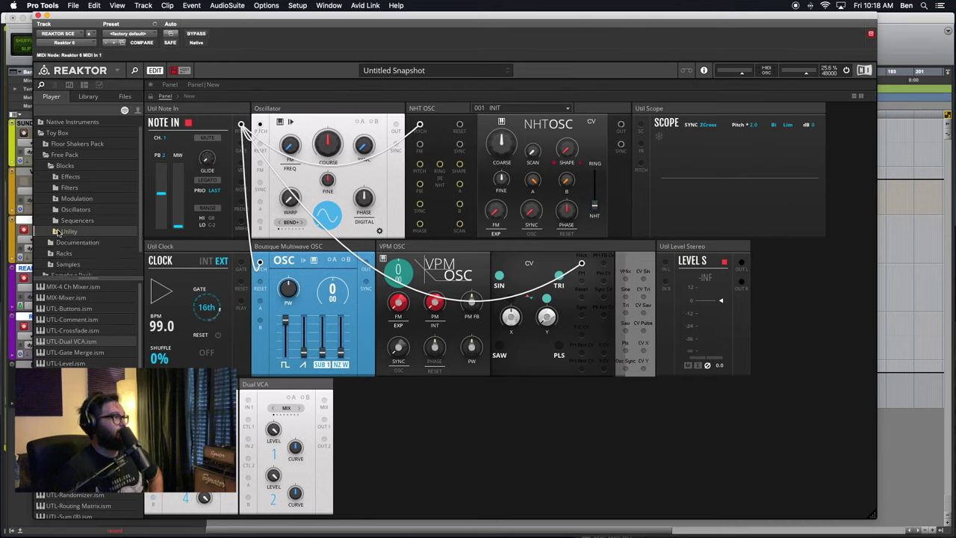
left_click(62, 200)
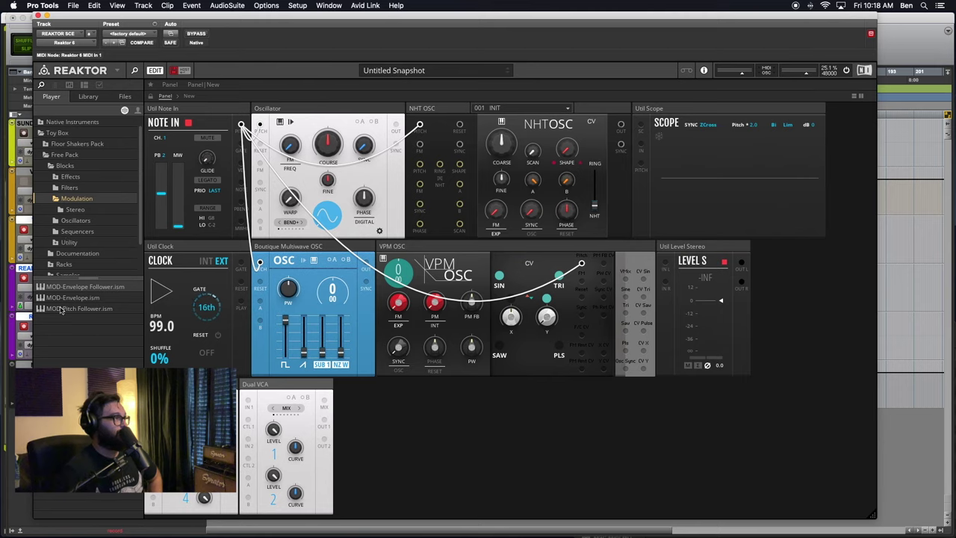
left_click_drag(65, 298, 423, 443)
Place the Dual VCA after the Envelope and duplicate it to get a second Dual VCA beside it.
mouse_move(389, 384)
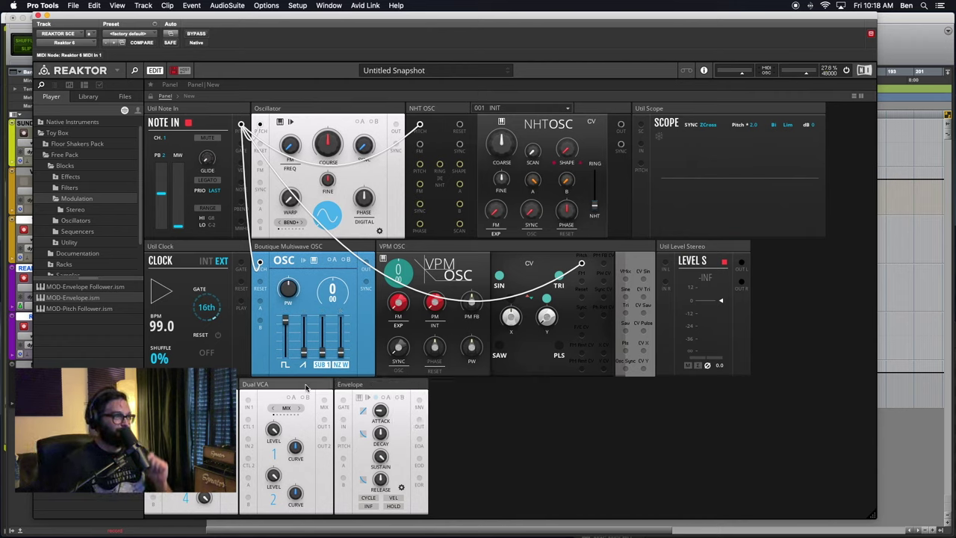
left_click_drag(317, 387, 509, 381)
right_click(377, 388)
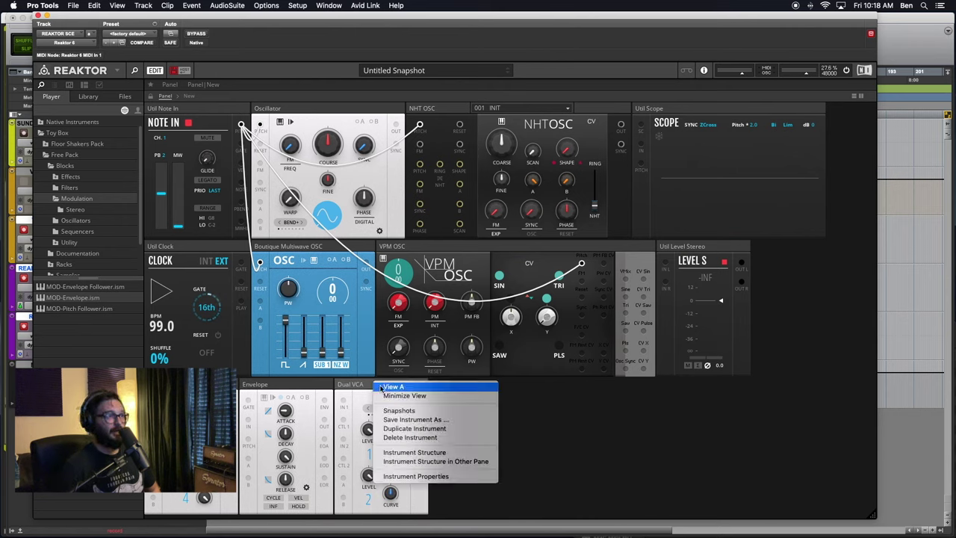
left_click(468, 426)
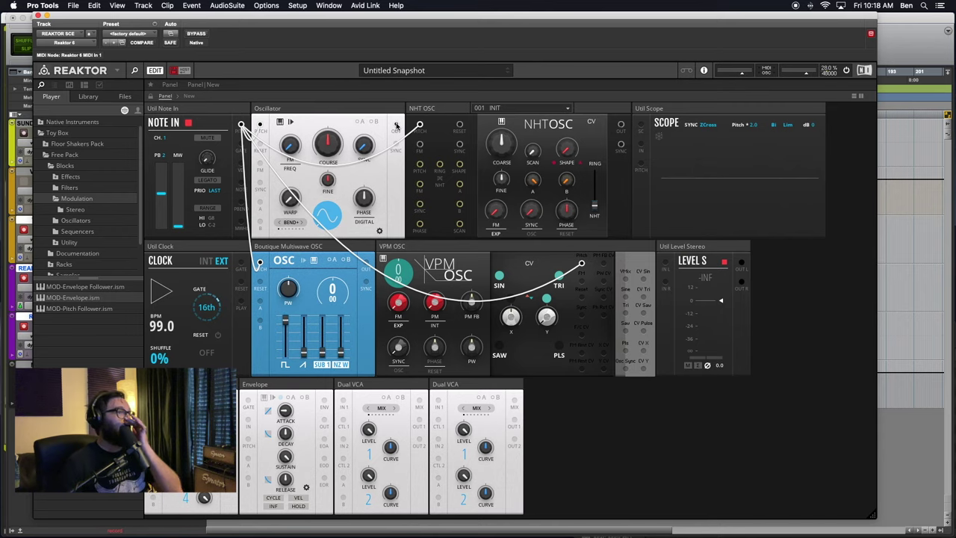
Wire the Oscillator output to IN 1 of the first Dual VCA and name the two VCAs "Dual VCA OSC 1 + 2" and "Dual VCA OSC 3 + 4".
left_click_drag(396, 126, 343, 401)
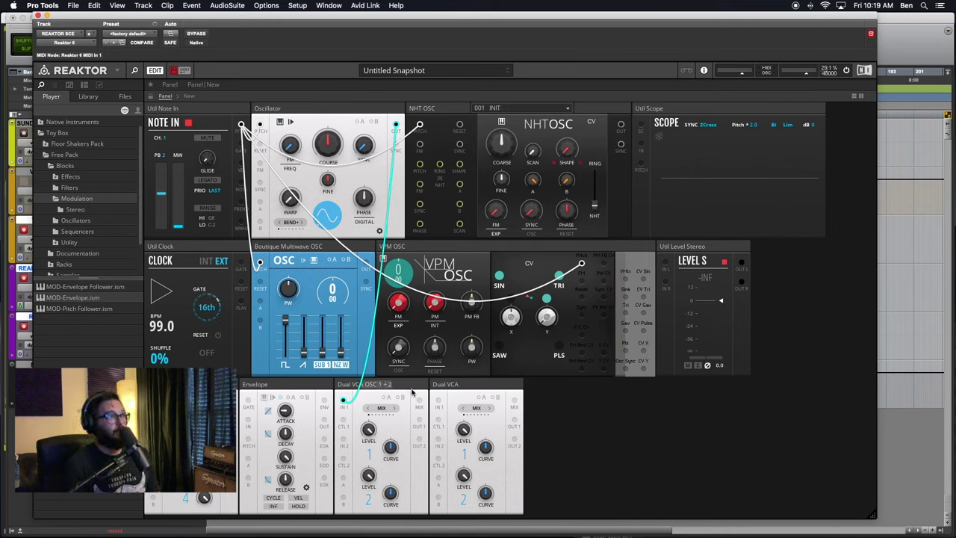
double_click(468, 387)
type("OSC 1 + 2")
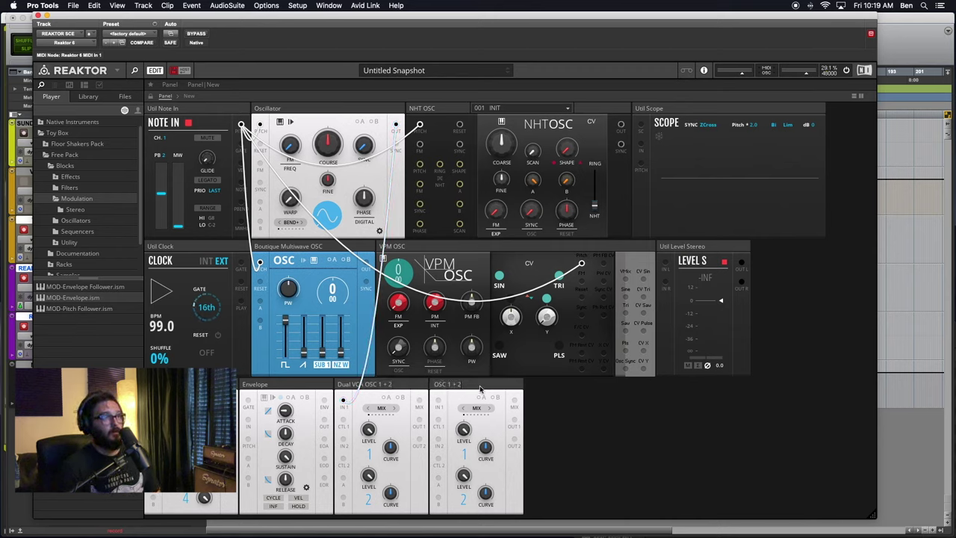
mouse_move(437, 387)
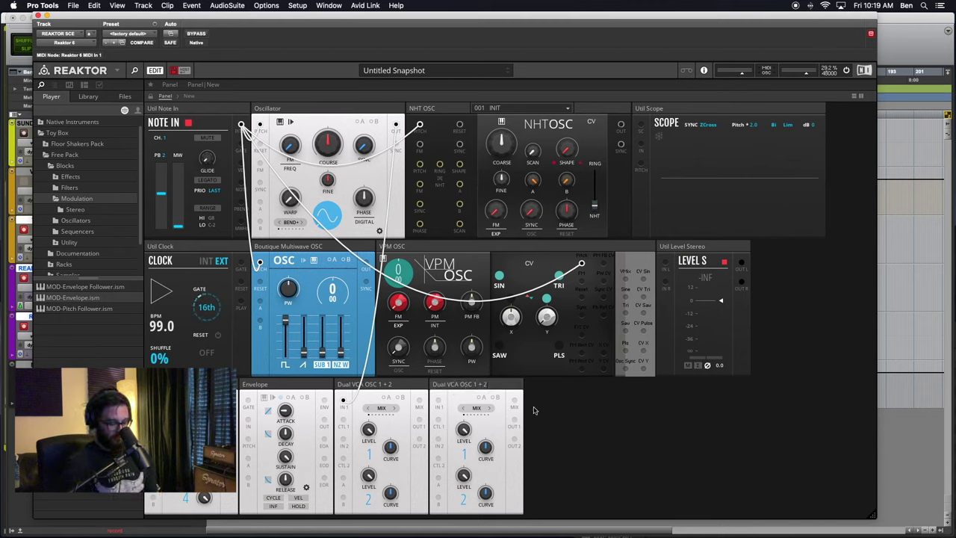
key("BackSpace")
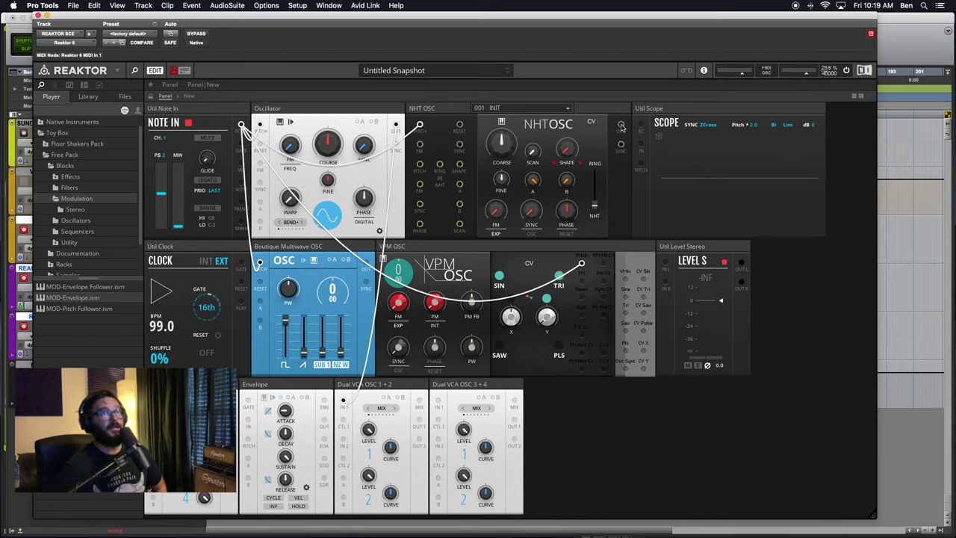
Wire NHT OSC to IN 2 of Dual VCA OSC 1 + 2, and Boutique Multiwave OSC and VPM OSC's VMix to OSC 3 + 4's IN 1 and IN 2.
left_click_drag(621, 127, 345, 441)
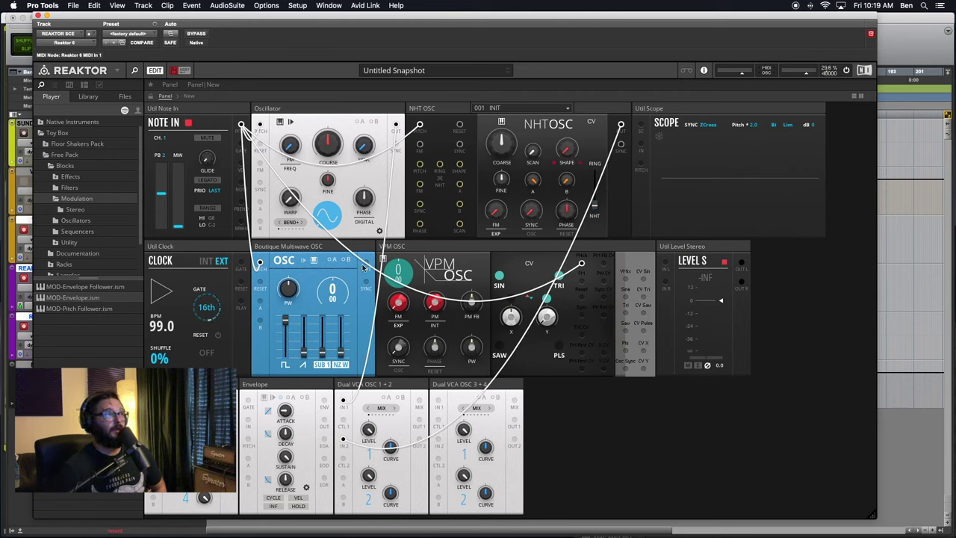
left_click_drag(366, 266, 438, 401)
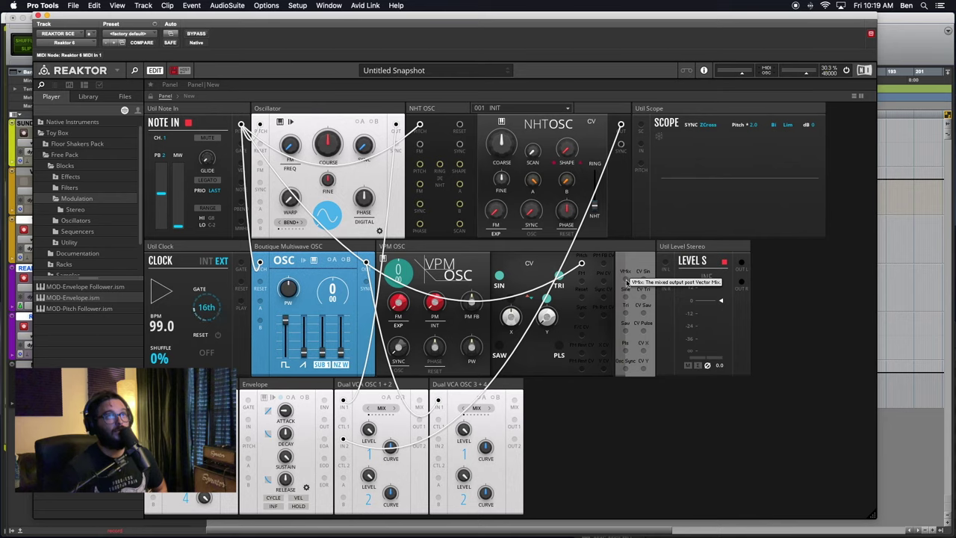
left_click_drag(627, 281, 440, 441)
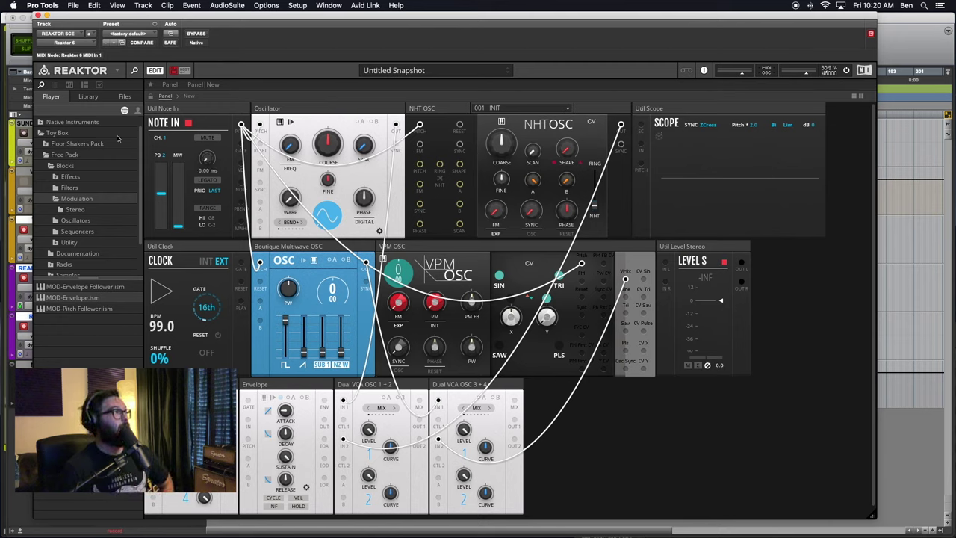
Add the Util Mix 4 block from the Blocks Base Util folder at the end of the third row.
left_click(45, 155)
left_click(41, 145)
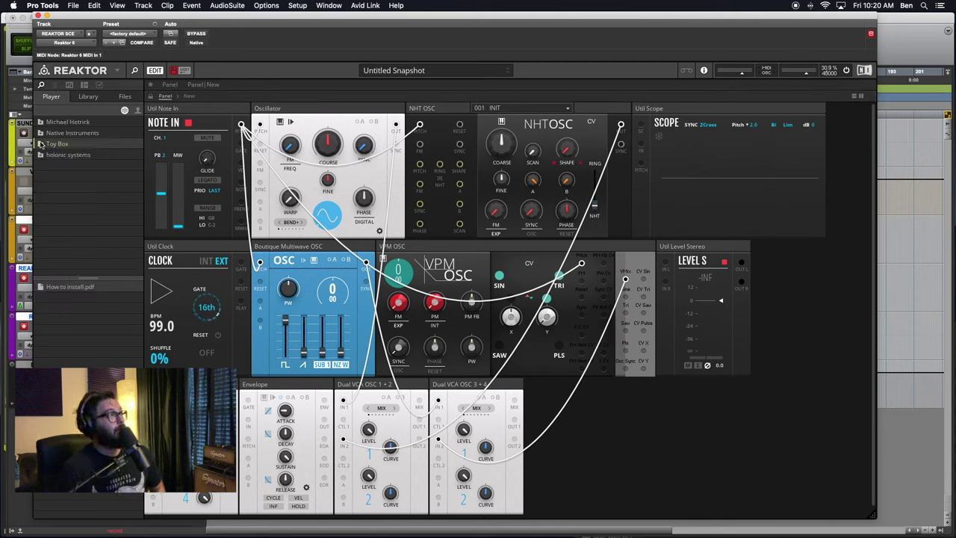
left_click(41, 133)
scroll(67, 179, "down", 5)
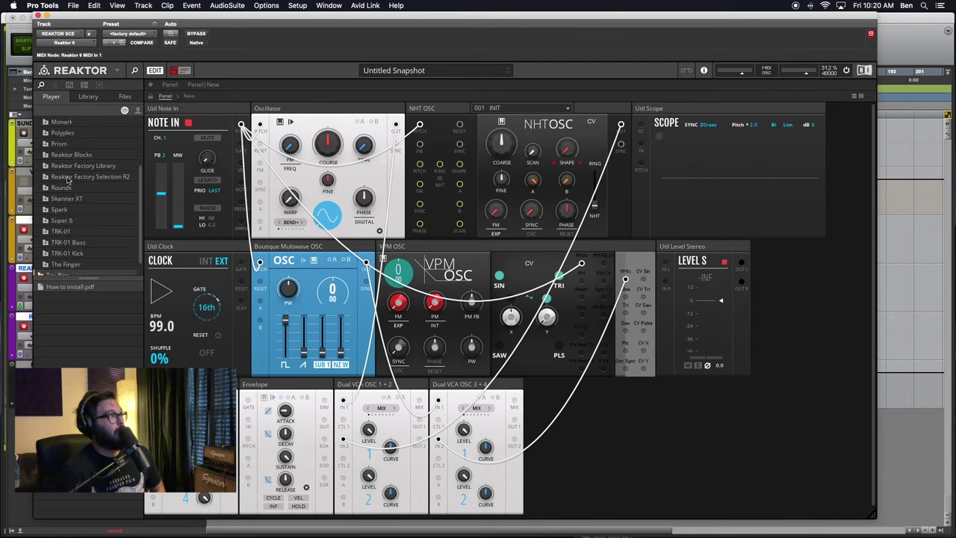
scroll(68, 180, "up", 5)
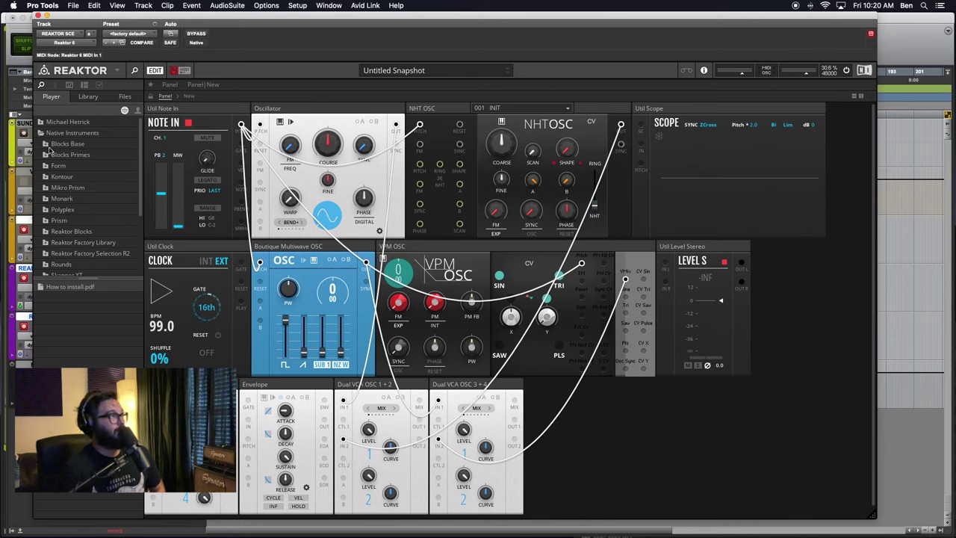
left_click(45, 144)
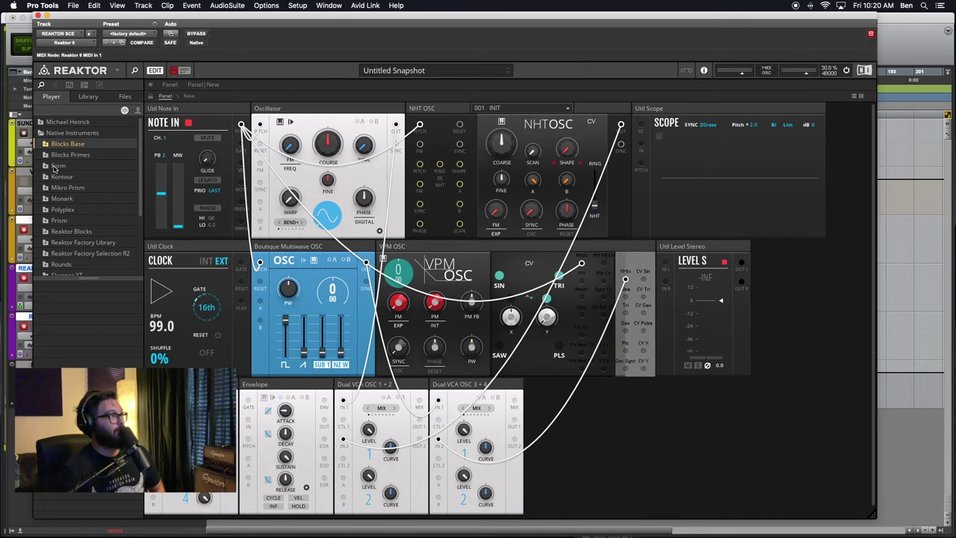
left_click(47, 146)
left_click(48, 154)
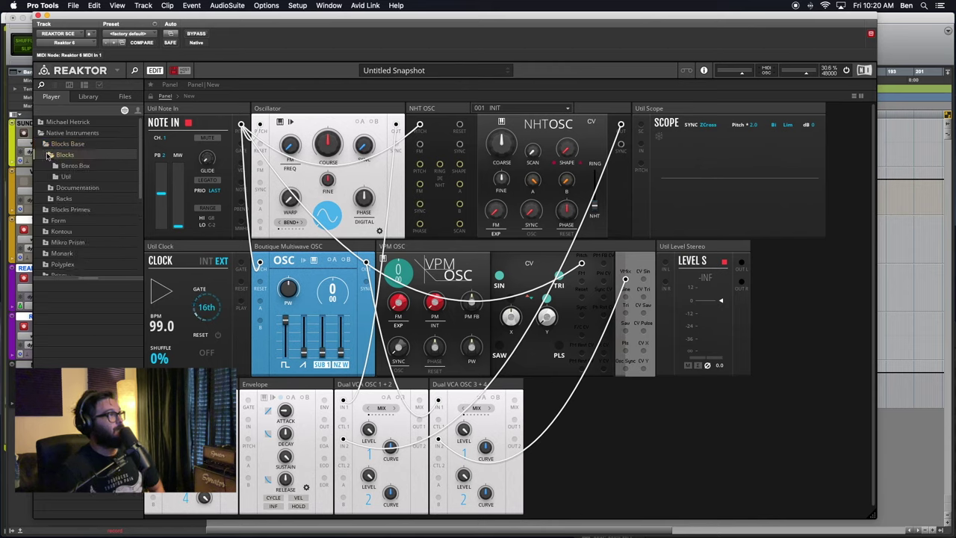
left_click(66, 176)
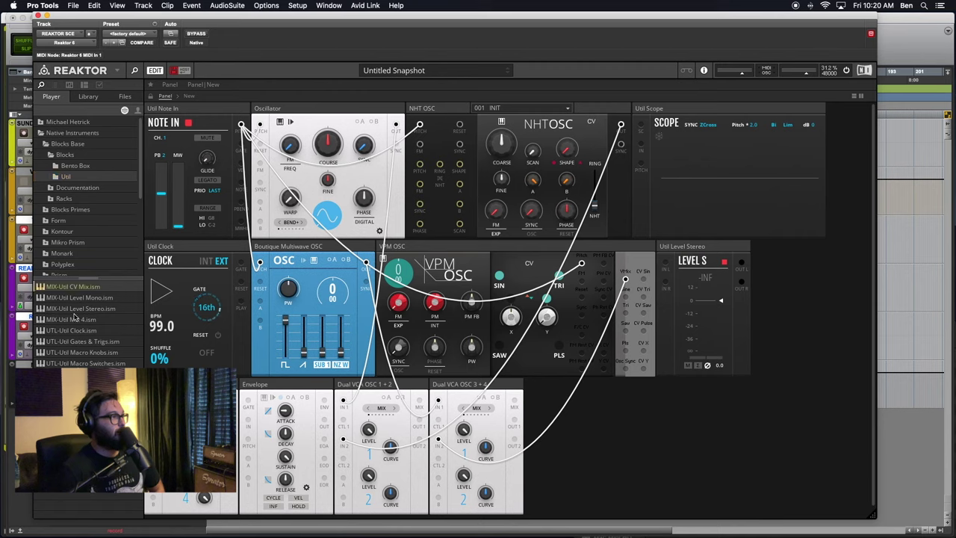
left_click_drag(73, 319, 614, 412)
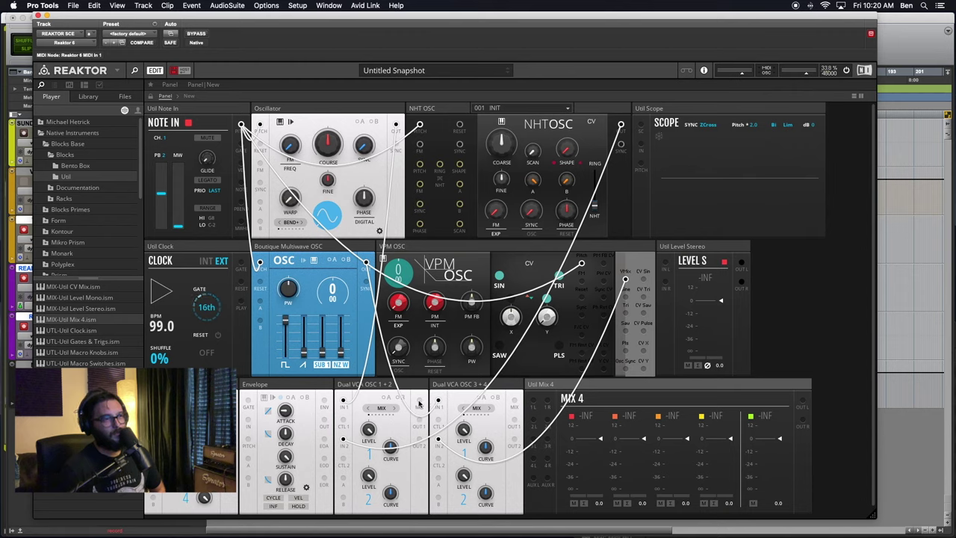
Wire OUT 1 and OUT 2 of Dual VCA OSC 1 + 2 to the left and right inputs of Mix 4 channels 1 and 2.
left_click_drag(418, 423, 534, 401)
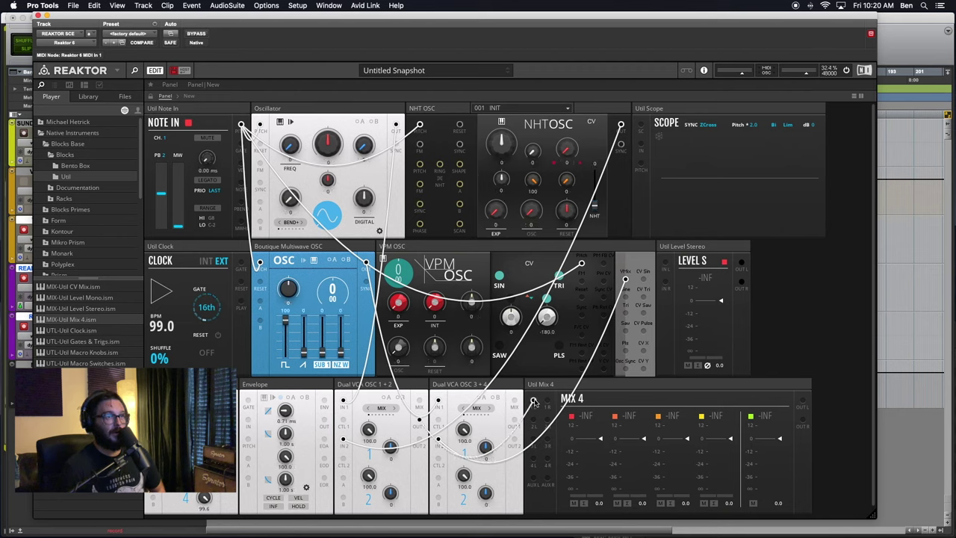
left_click_drag(514, 447, 547, 401)
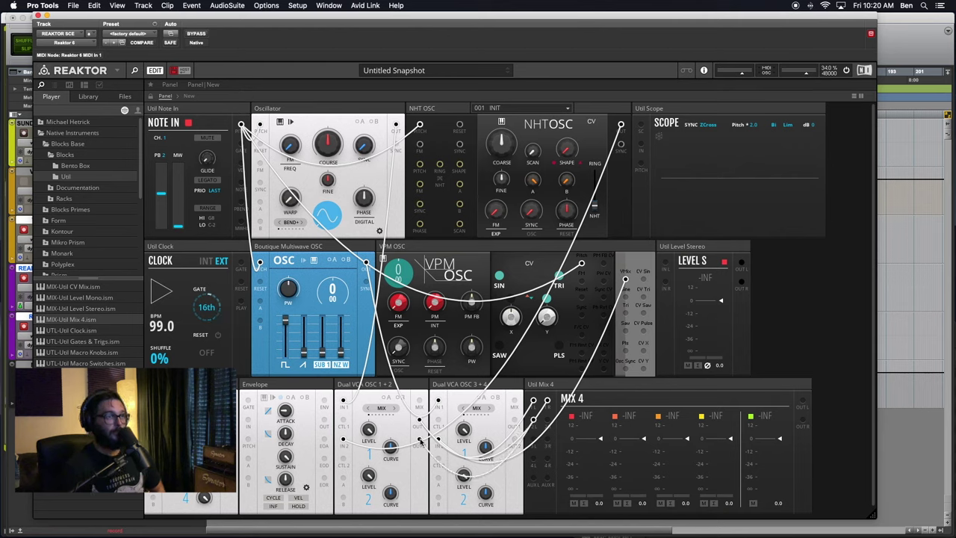
left_click_drag(420, 440, 547, 420)
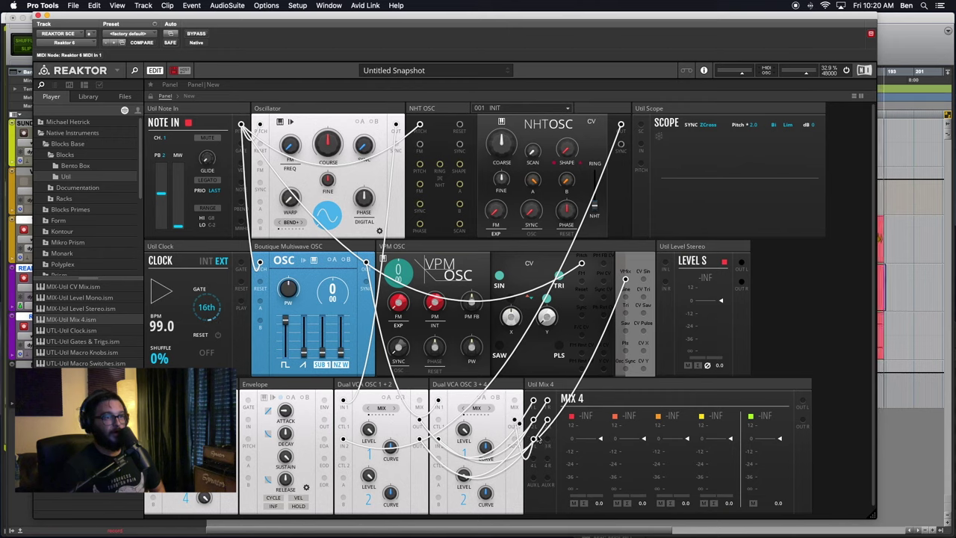
Wire Dual VCA OSC 3 + 4 into Mix 4 channels 3 and 4, and connect Mix 4's left and right outputs to Level Stereo's inputs.
left_click_drag(537, 438, 547, 458)
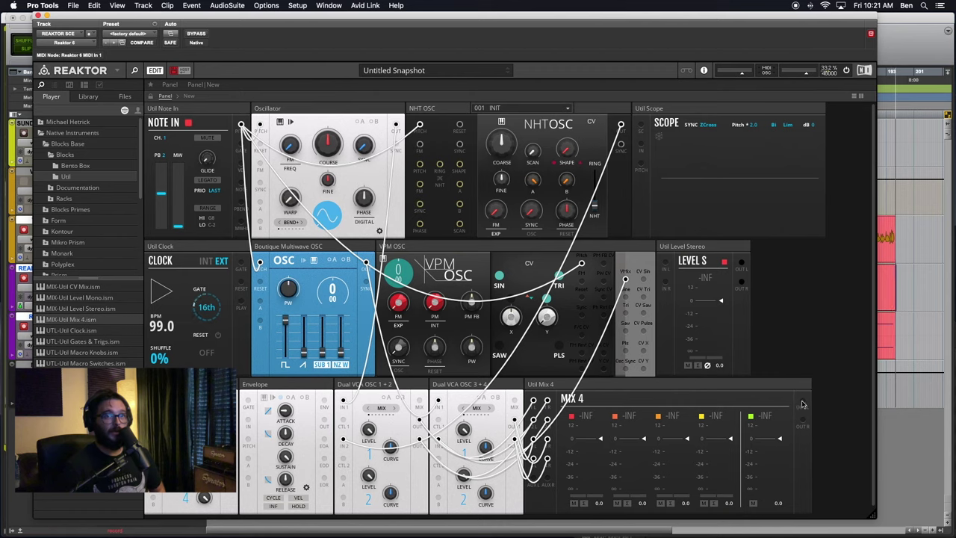
left_click_drag(802, 402, 665, 262)
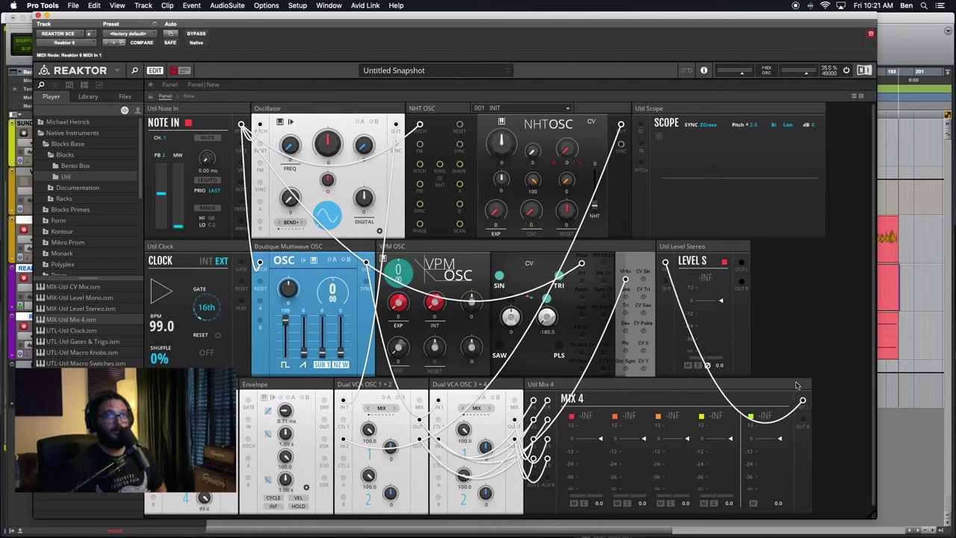
left_click_drag(803, 420, 666, 283)
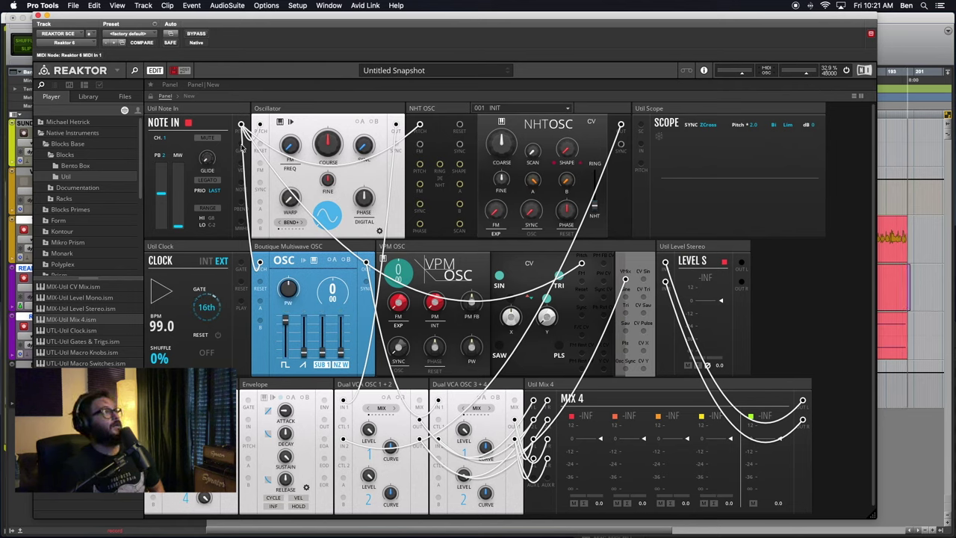
Wire Note In's Gate to the Envelope's Gate, and the Envelope's ENV output to CTL 1 and CTL 2 of both Dual VCAs.
left_click_drag(243, 146, 247, 400)
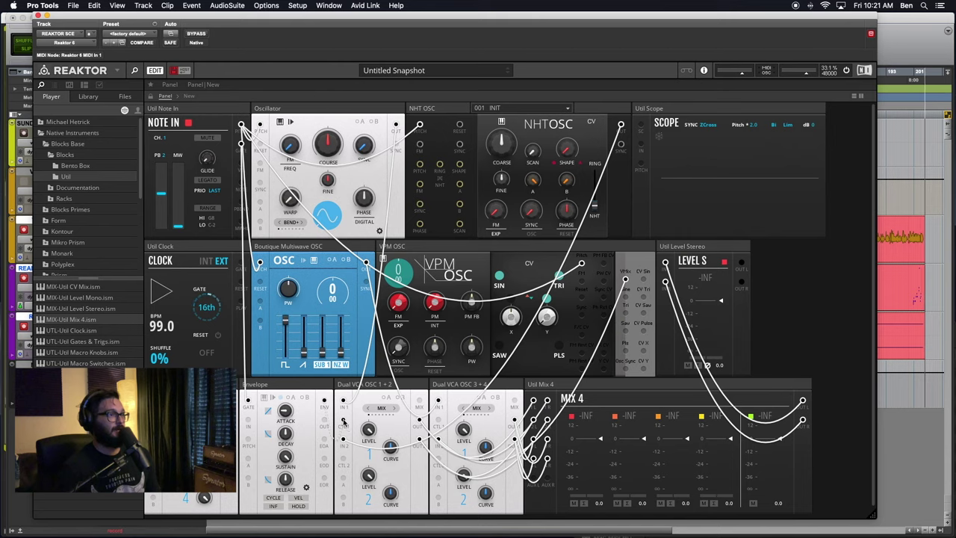
left_click_drag(324, 401, 344, 459)
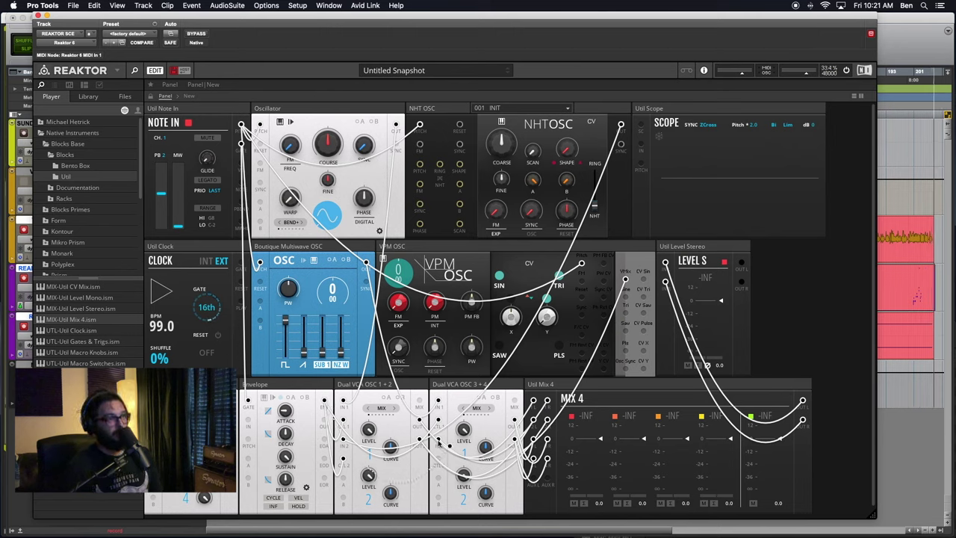
left_click_drag(439, 443, 439, 460)
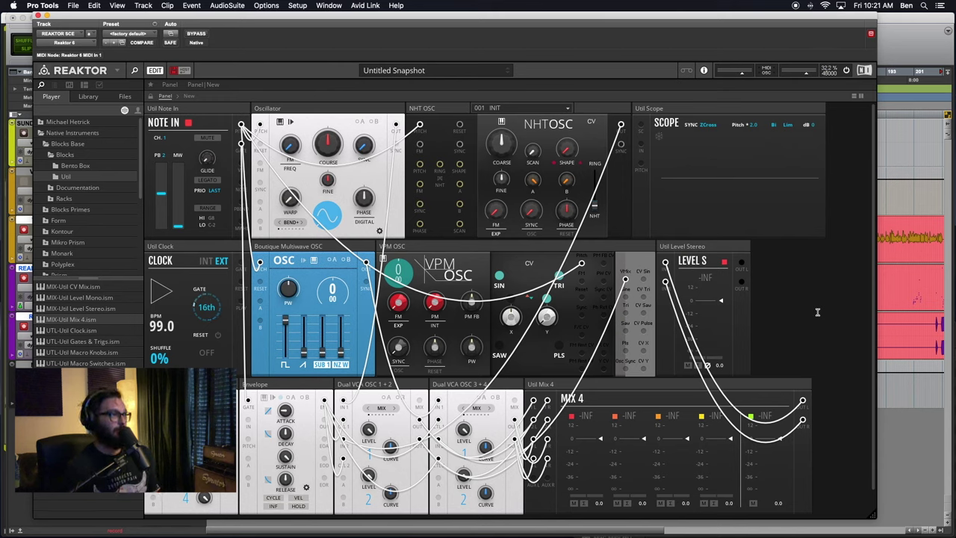
left_click(186, 109)
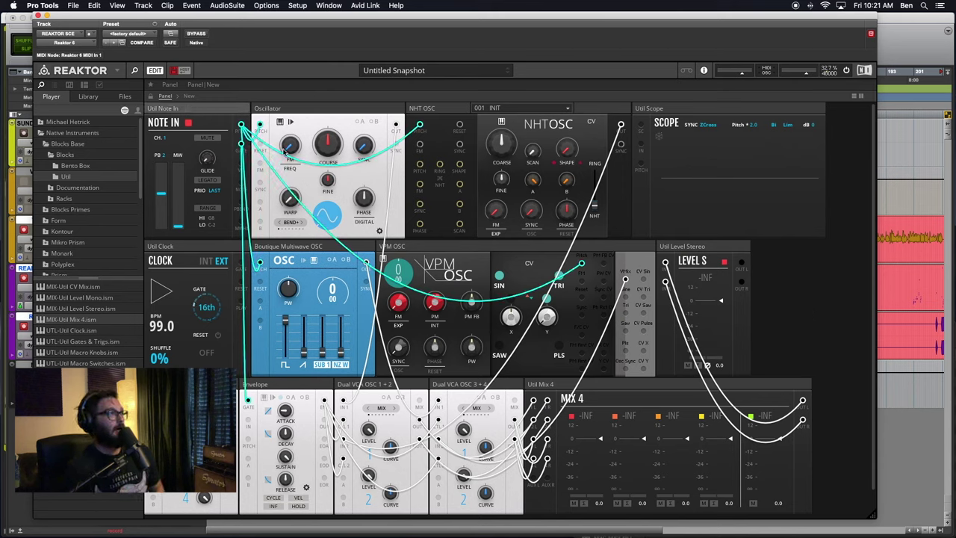
left_click(217, 245)
left_click(778, 308)
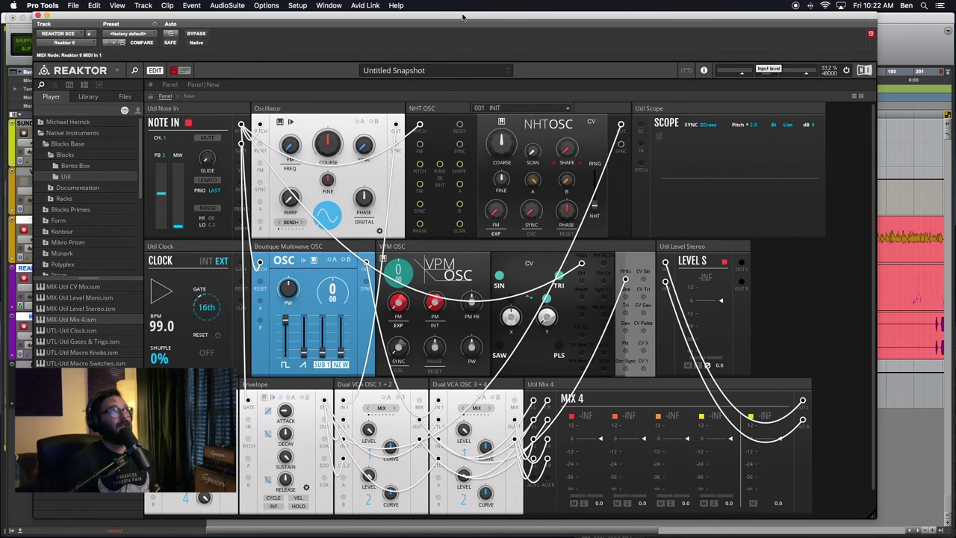
Add the Note Sequencer from the Toy Box Free Pack Sequencers folder and place it before the Mixer at the start of the third row.
left_click_drag(468, 13, 433, 6)
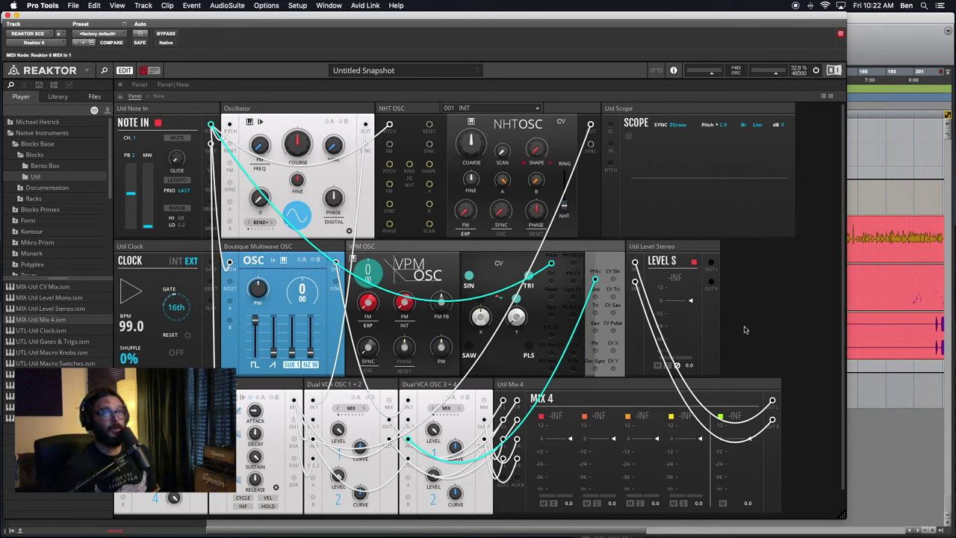
left_click(770, 318)
left_click(9, 133)
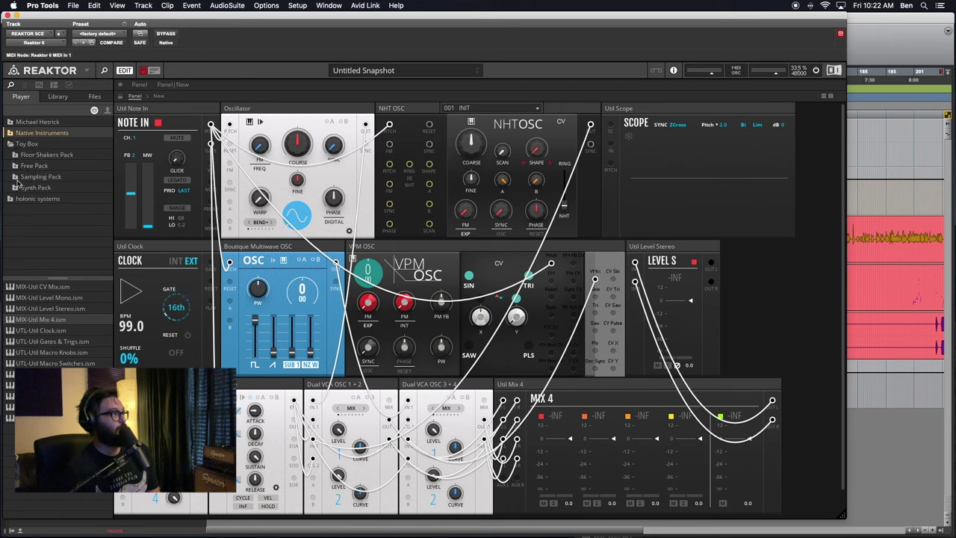
left_click(29, 165)
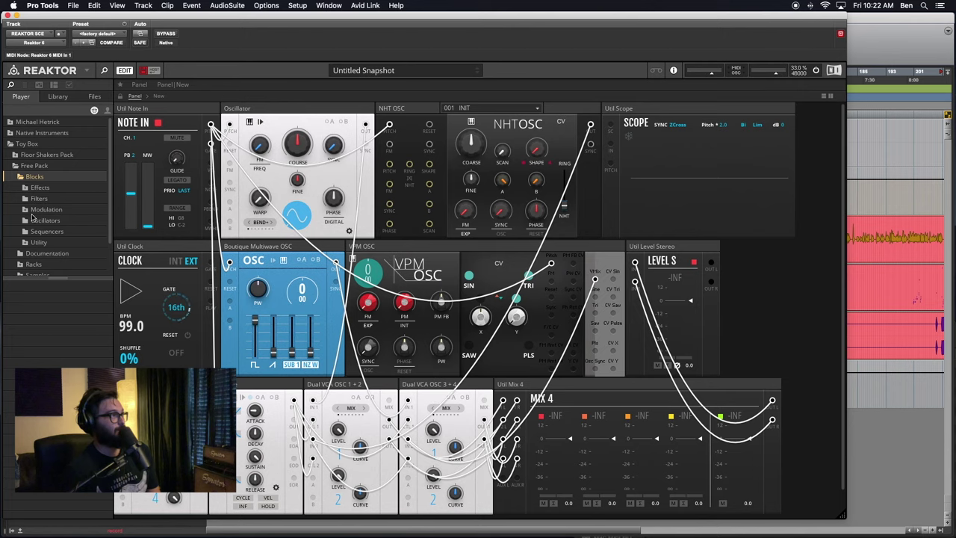
left_click(30, 233)
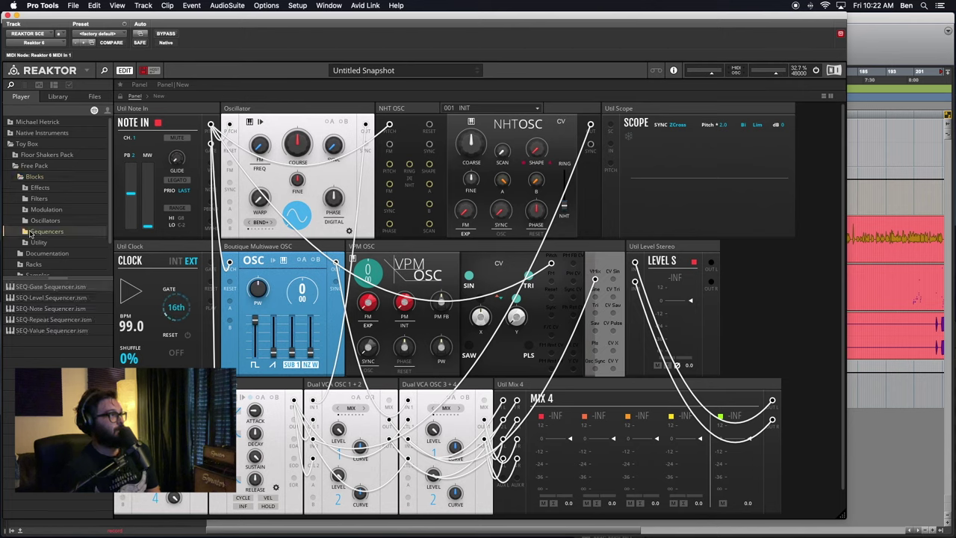
left_click(53, 290)
left_click(50, 330)
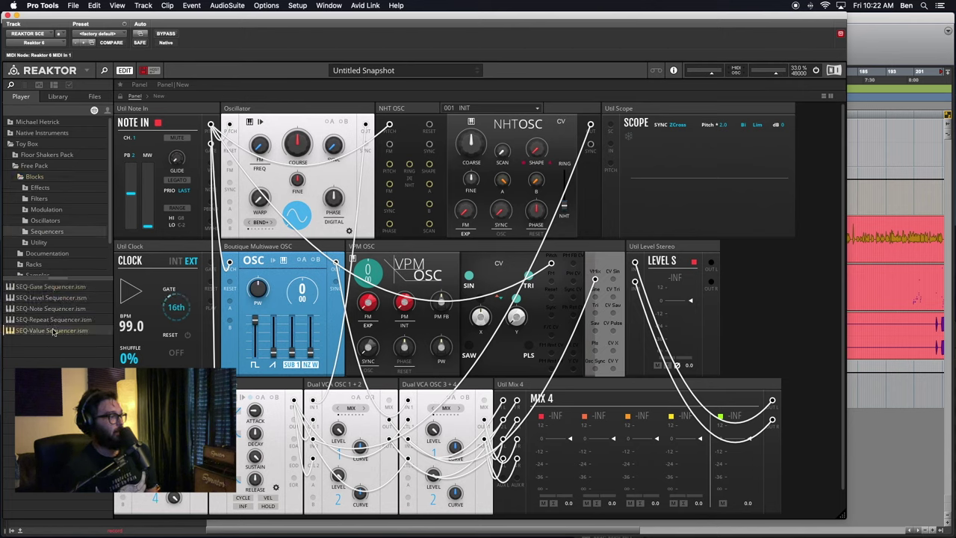
left_click_drag(41, 310, 747, 278)
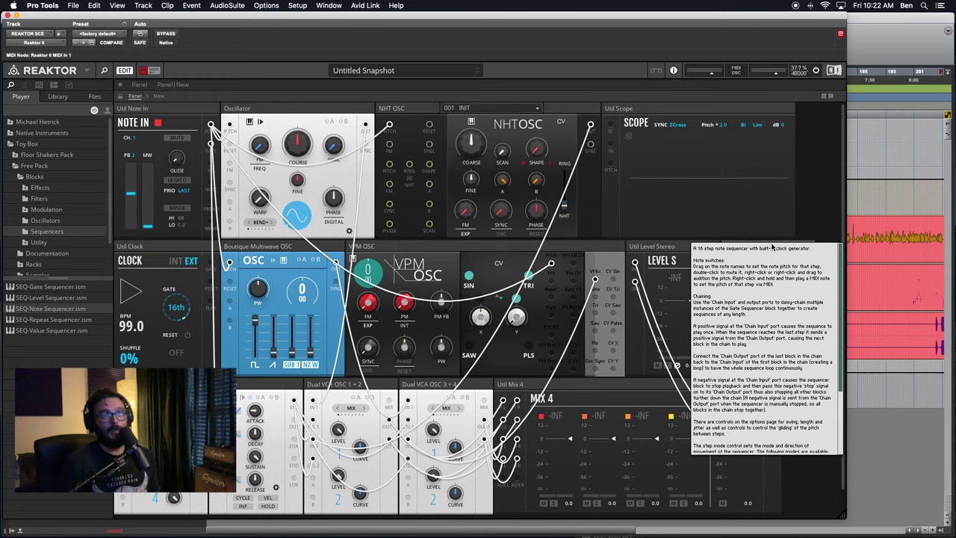
left_click_drag(778, 248, 152, 393)
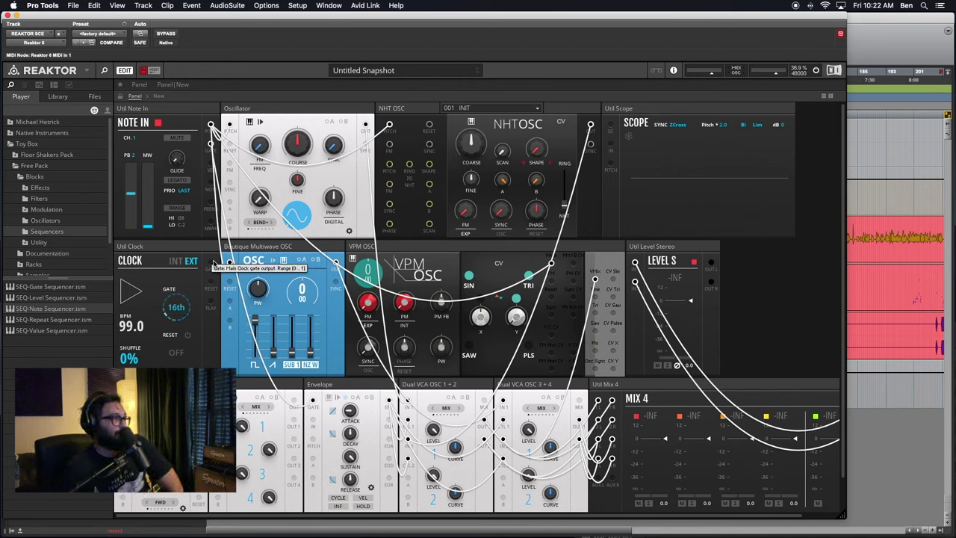
Wire the Clock's Gate output to the Note Sequencer's first input, and start the Clock in INT mode at 118 BPM.
left_click_drag(210, 263, 123, 403)
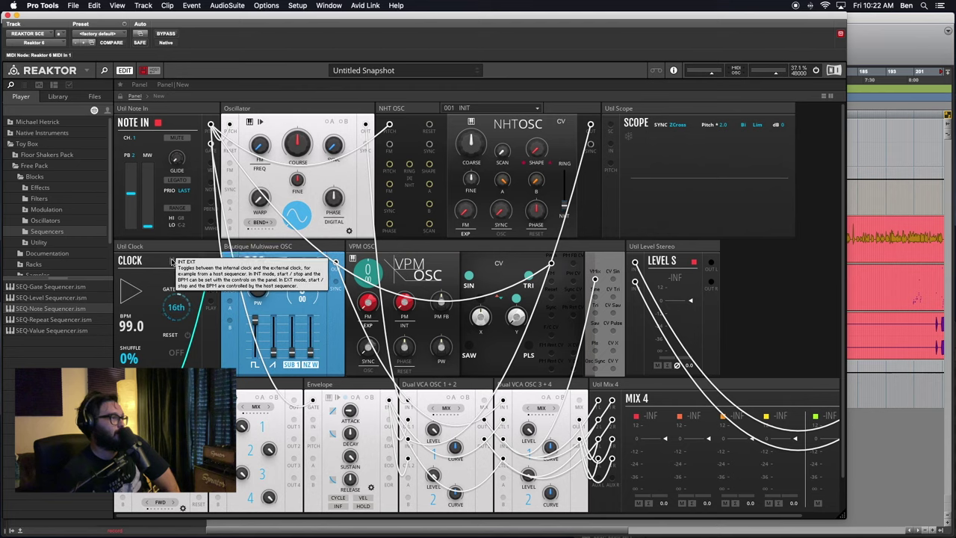
left_click(172, 262)
left_click(175, 260)
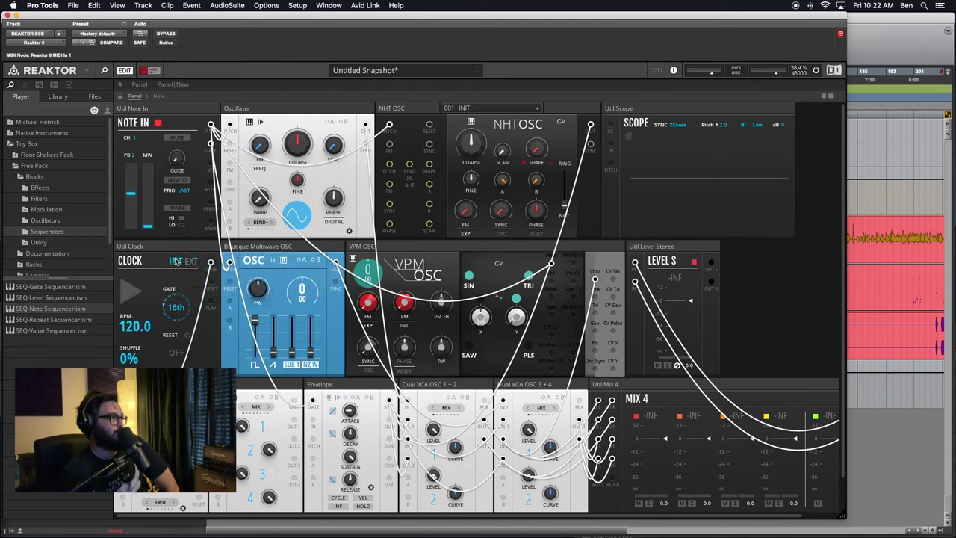
mouse_move(130, 328)
left_mouse_down()
mouse_move(132, 337)
mouse_move(132, 319)
left_mouse_up()
left_click(128, 282)
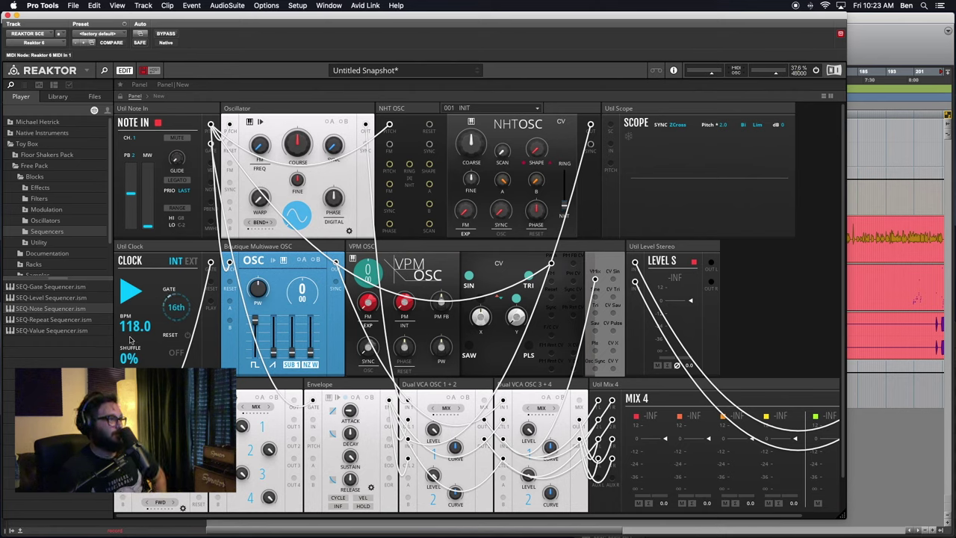
Wire the Clock's Reset output to the Note Sequencer's second input and test it by stopping and restarting the Clock.
left_click_drag(211, 282, 124, 420)
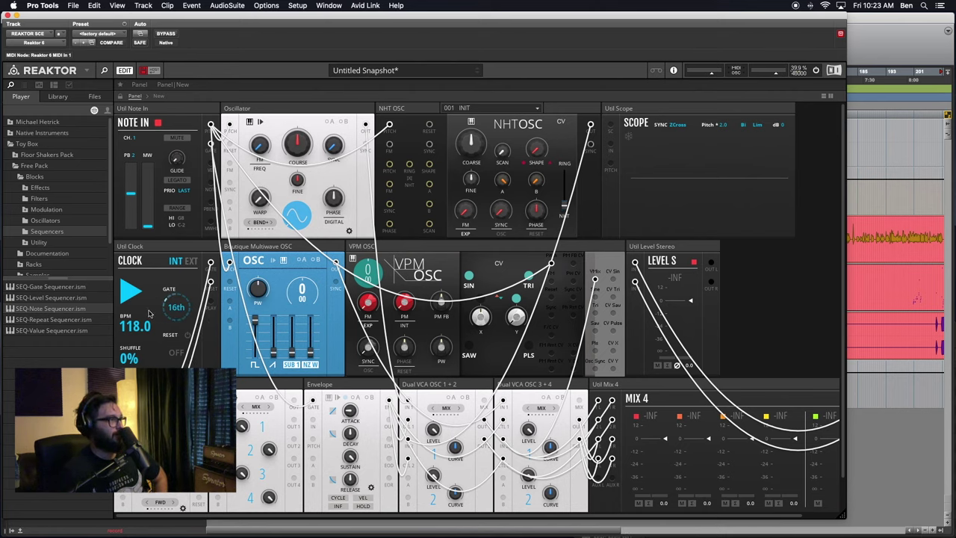
left_click(128, 296)
left_click(128, 297)
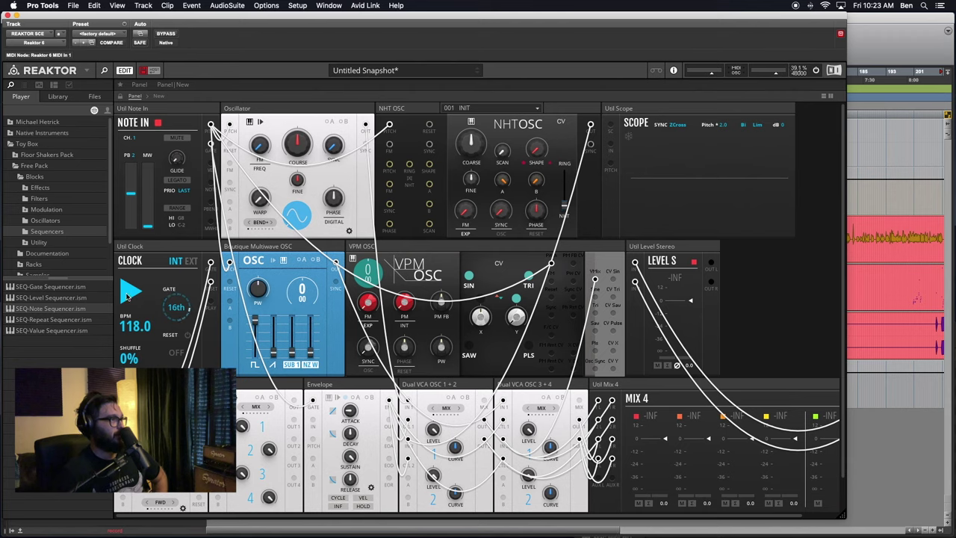
left_click(128, 296)
left_click(128, 297)
left_click(127, 293)
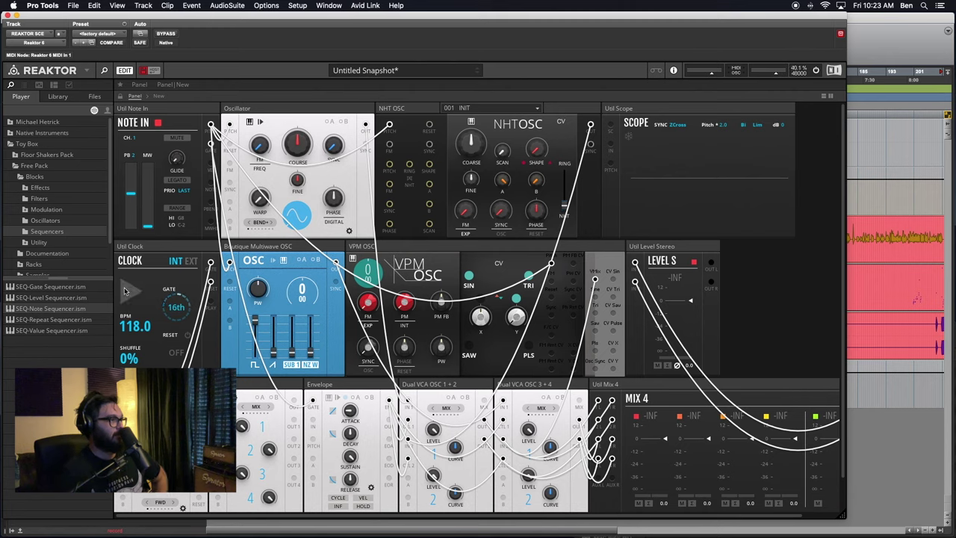
left_click(130, 295)
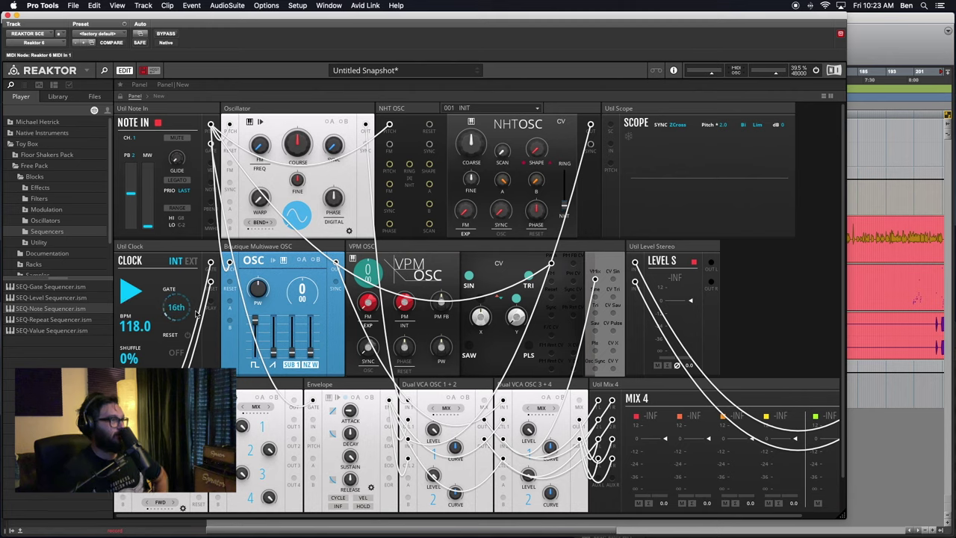
left_click(129, 297)
left_click(129, 294)
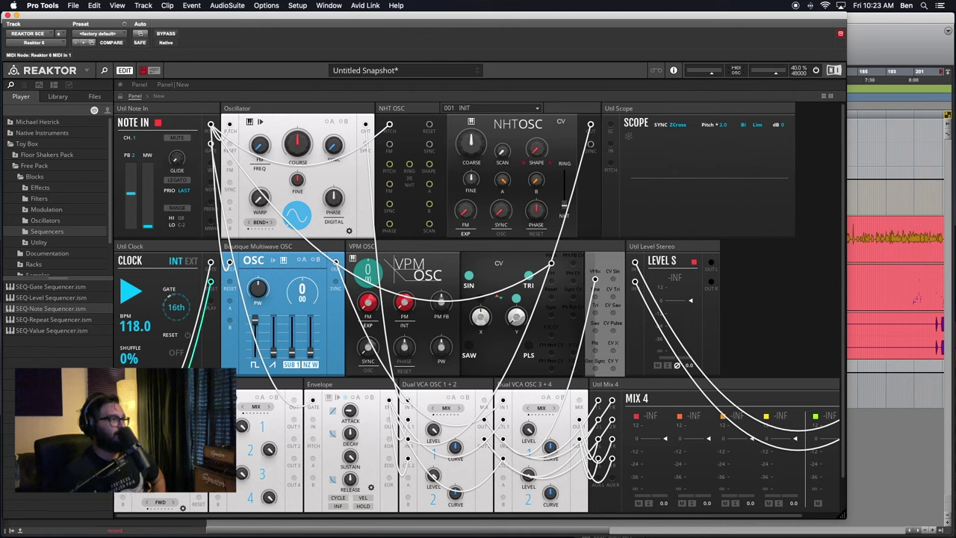
Delete and redraw the cable from the Clock's Reset output to the Note Sequencer, and toggle the Clock to check the sequencer.
key("Delete")
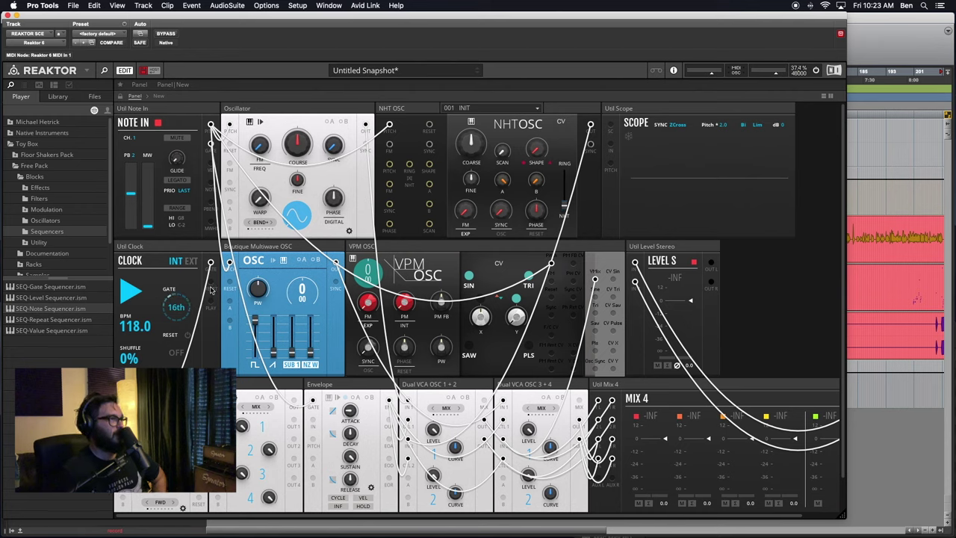
left_click_drag(211, 282, 124, 420)
left_click(132, 291)
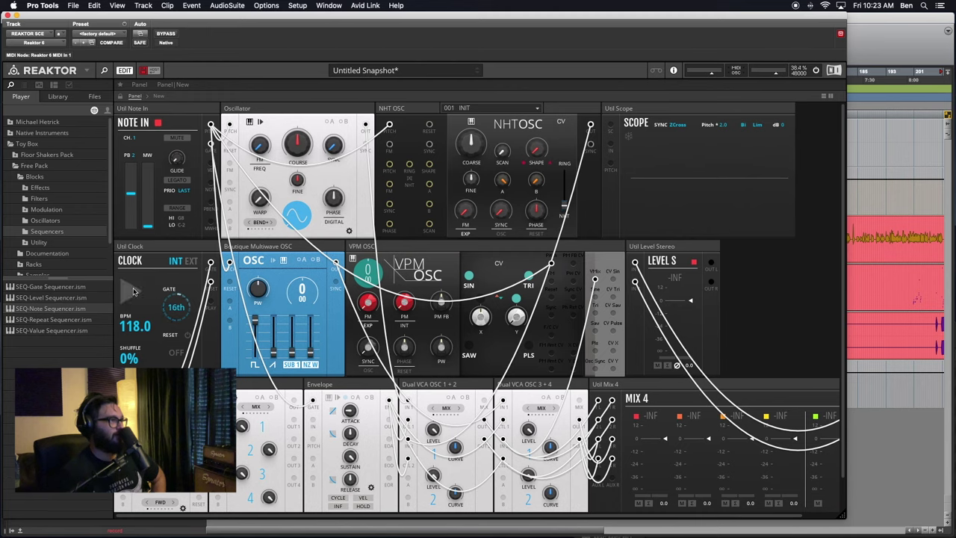
left_click(133, 291)
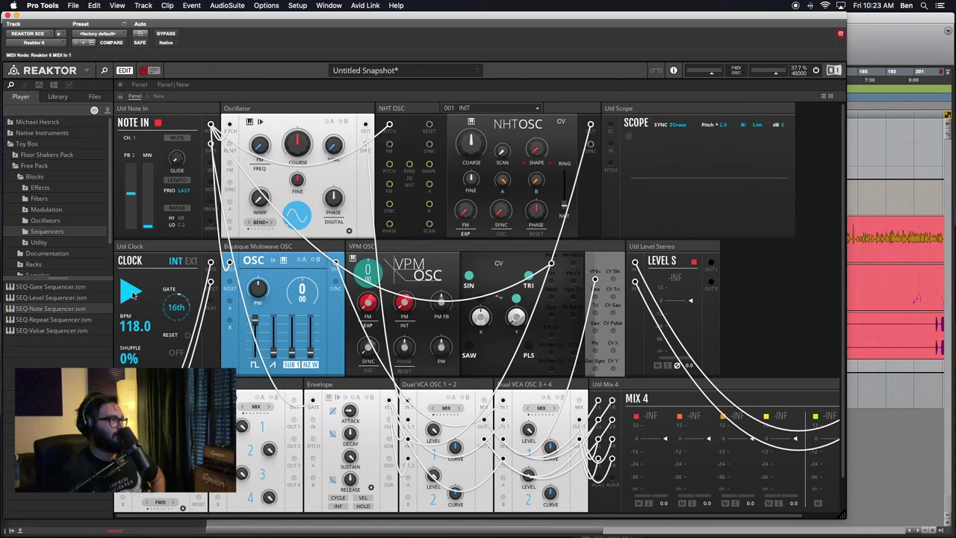
left_click(133, 295)
left_click(133, 295)
left_click(132, 293)
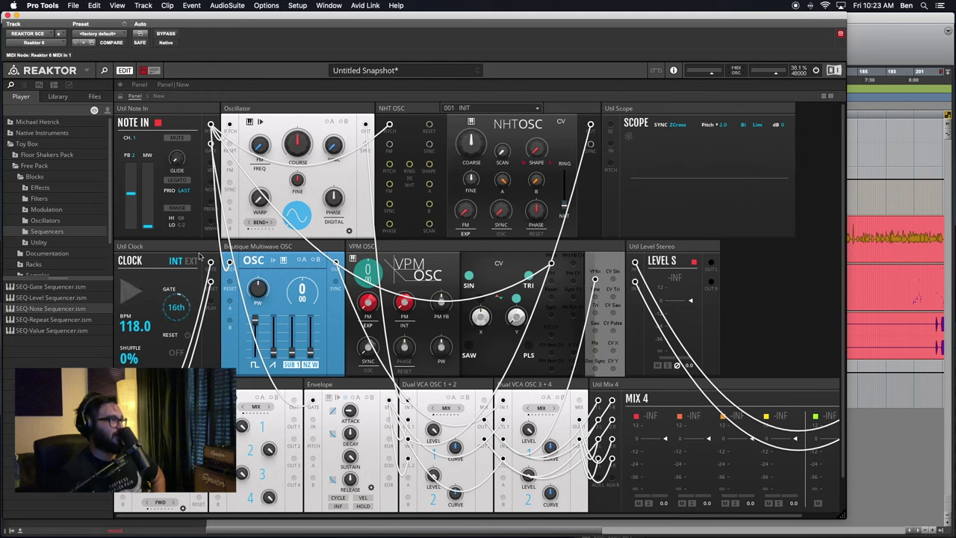
left_click(132, 291)
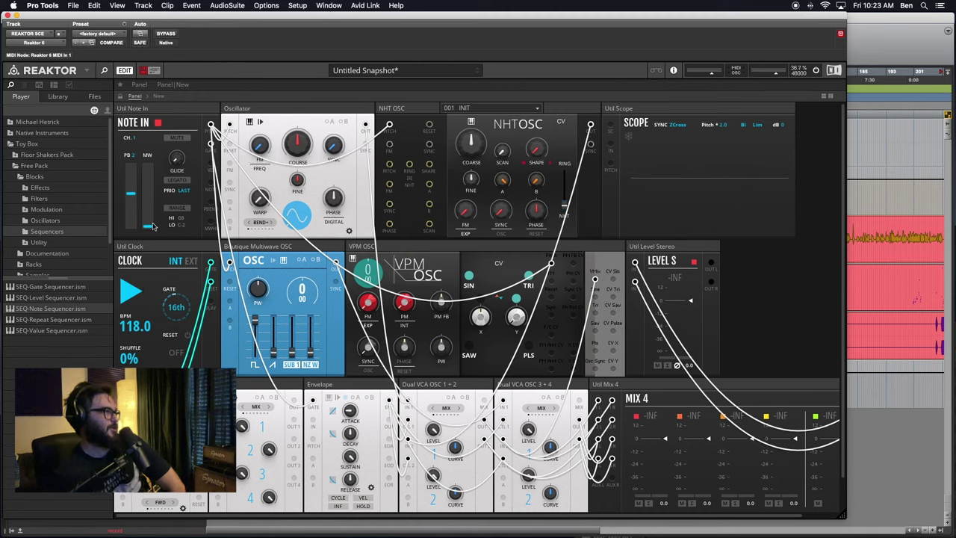
left_click(131, 299)
left_click(132, 298)
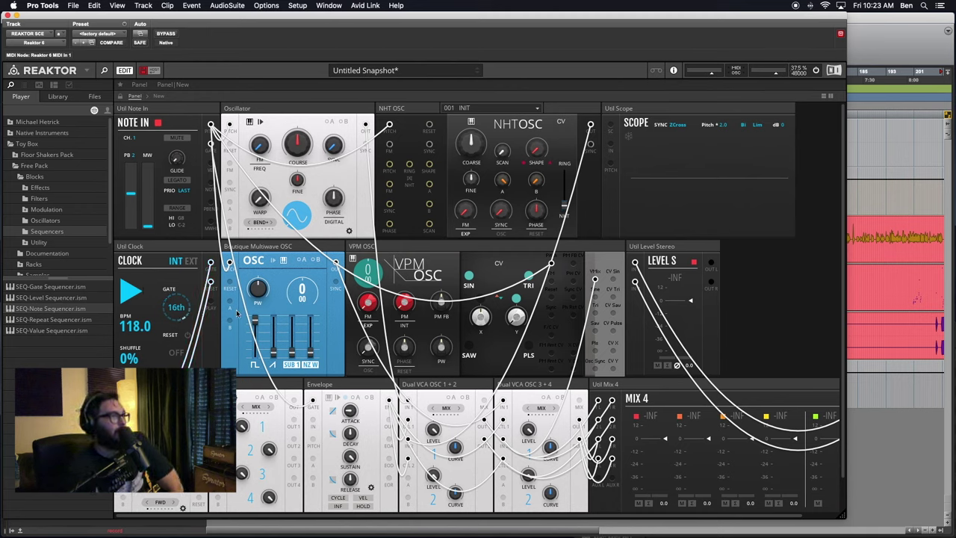
left_click(141, 286)
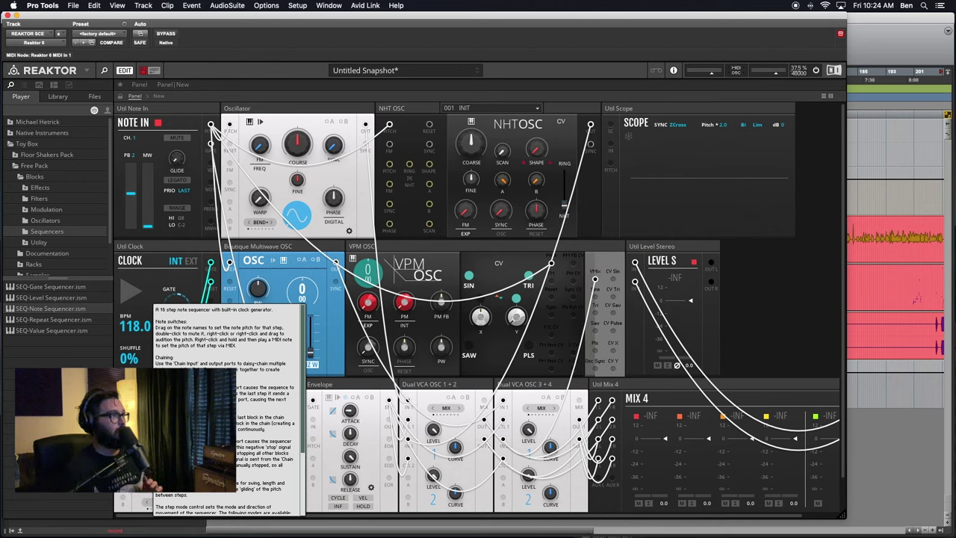
Change the Note Sequencer to a narrower layout without cables from the Clock's Gate and Reset outputs.
scroll(478, 309, "down", 3)
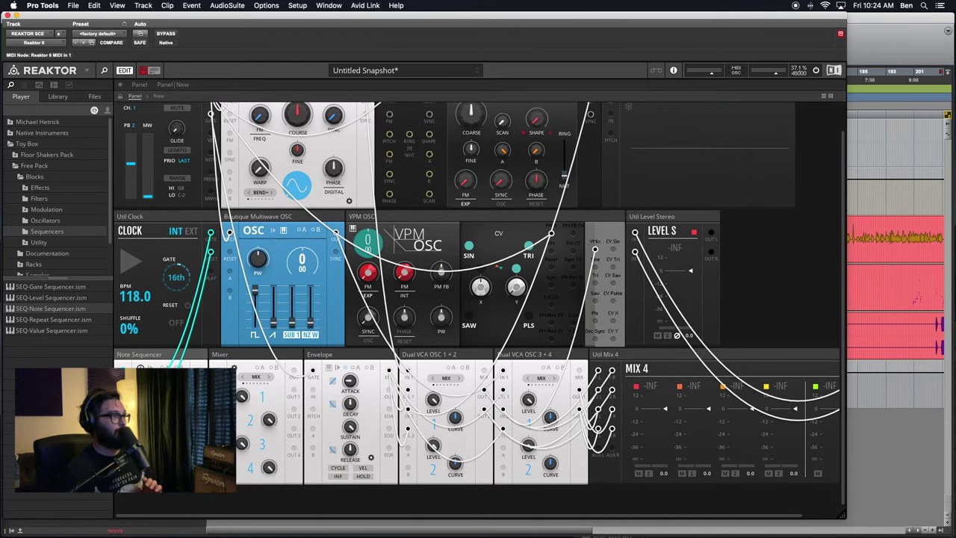
mouse_move(139, 359)
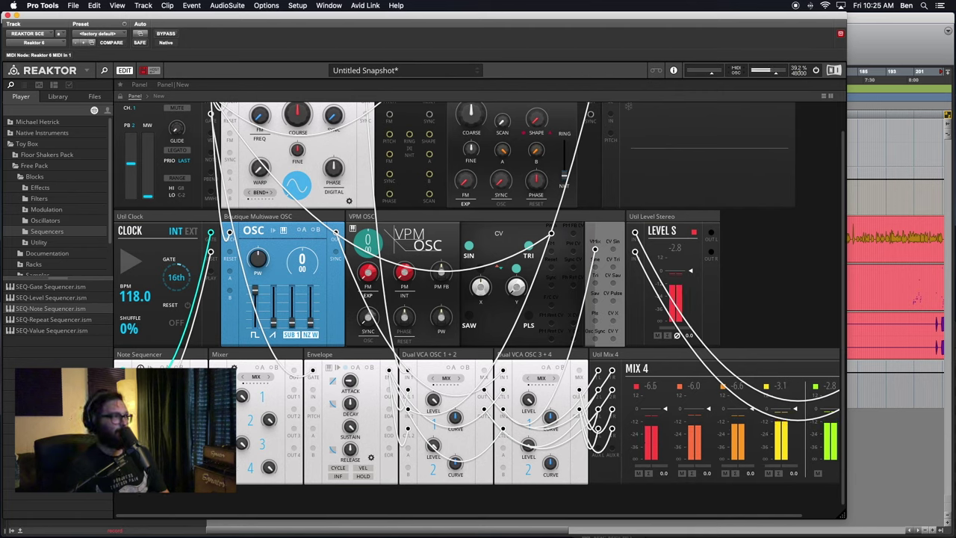
right_click(158, 361)
left_click(180, 367)
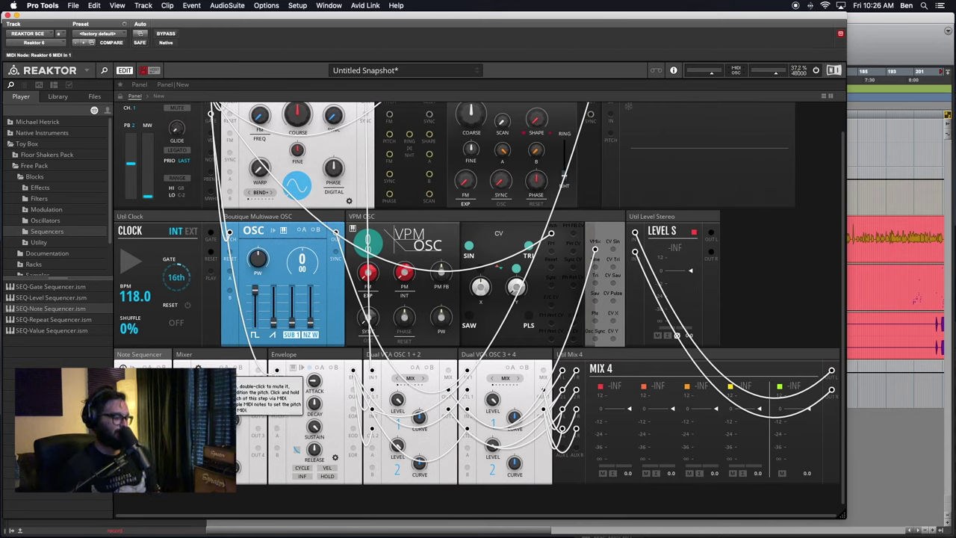
key("space")
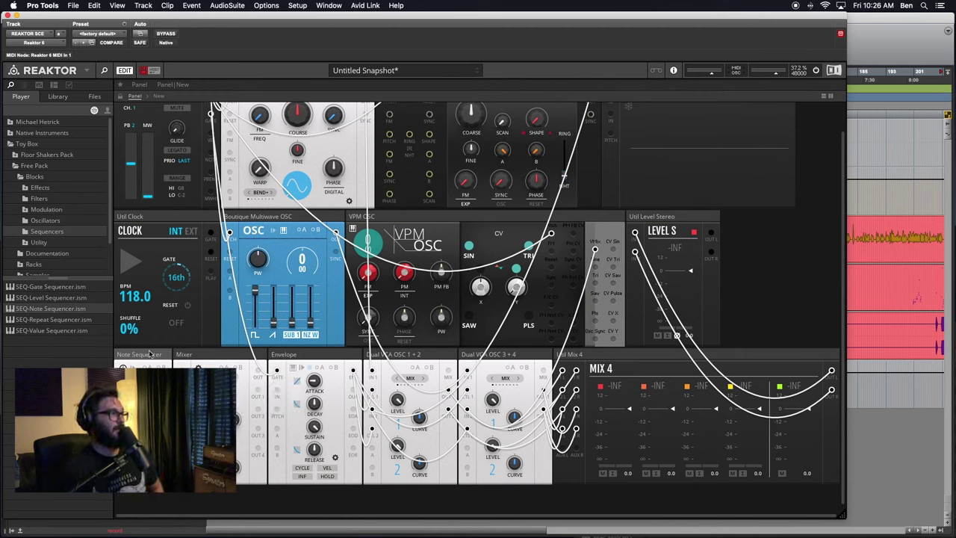
mouse_move(149, 353)
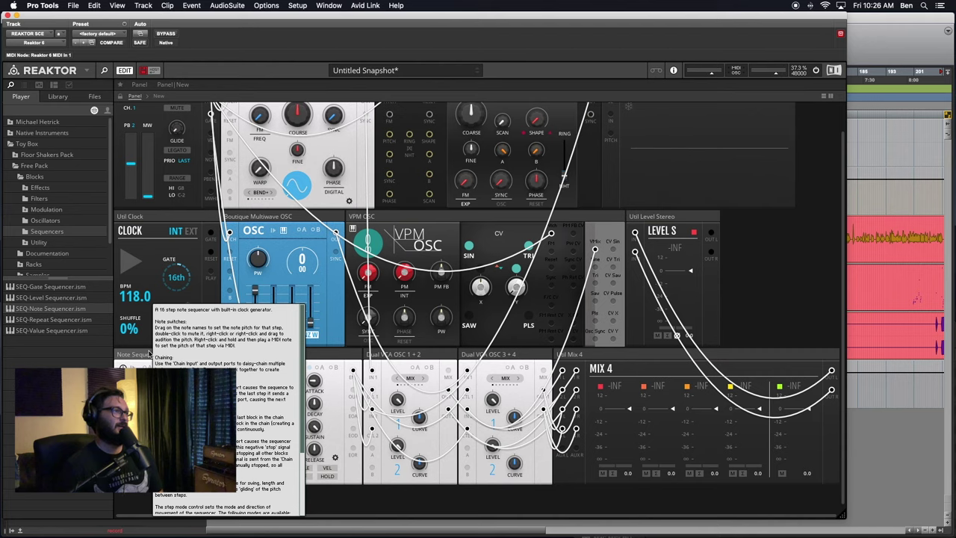
Switch the Note Sequencer to View B to examine its patched ports, and return it to View A.
right_click(148, 353)
left_click(145, 355)
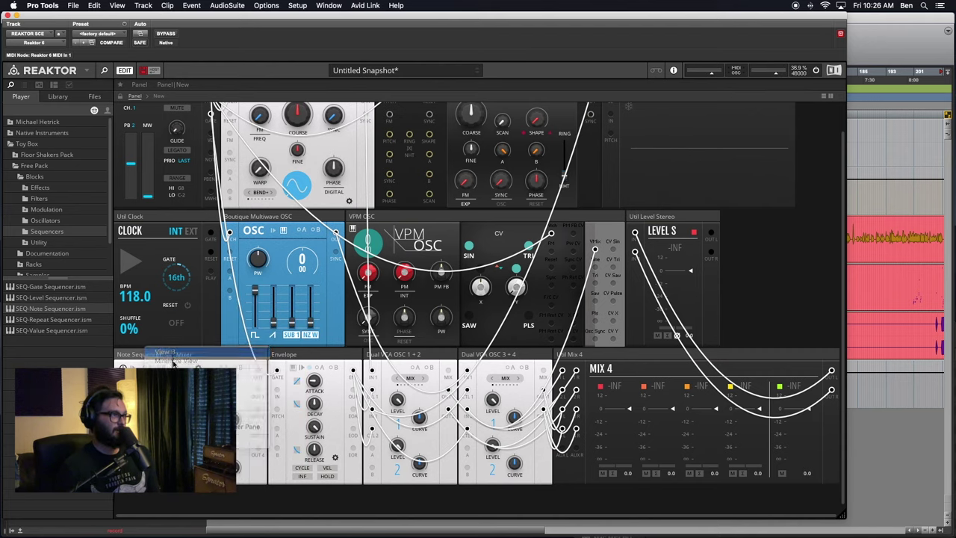
right_click(147, 354)
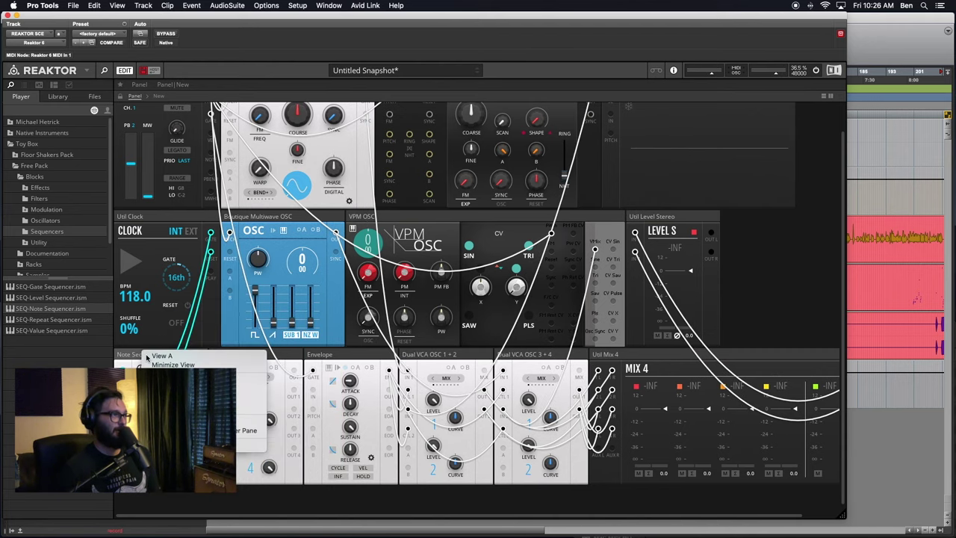
left_click(157, 365)
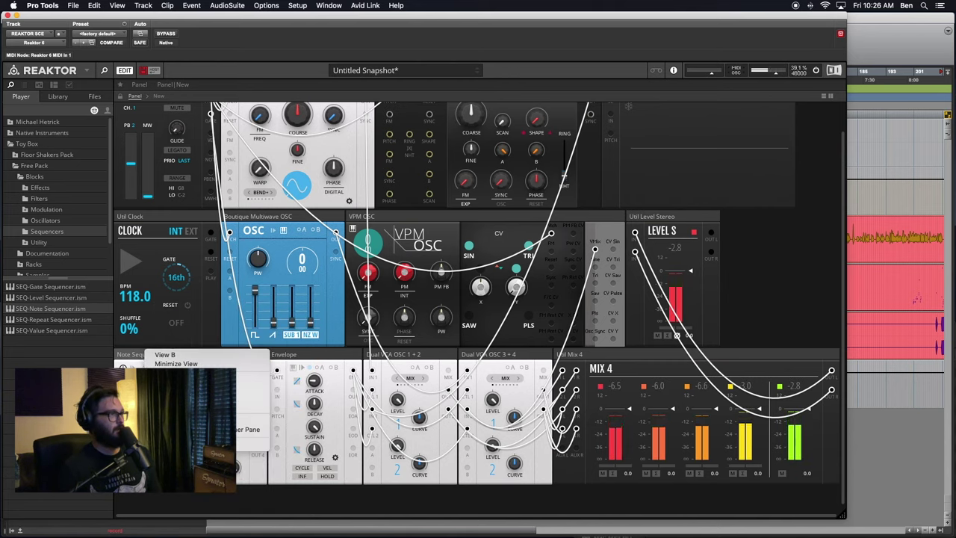
left_click(145, 356)
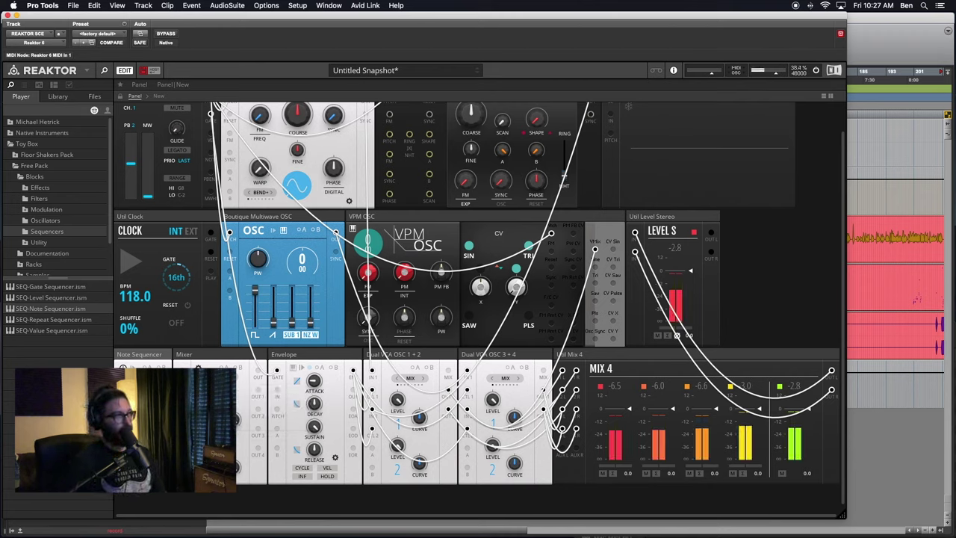
Start the Clock, and from the Note Sequencer's View B wire its outputs to the Boutique OSC and Oscillator Pitch inputs and the Envelope's Gate.
left_click(129, 261)
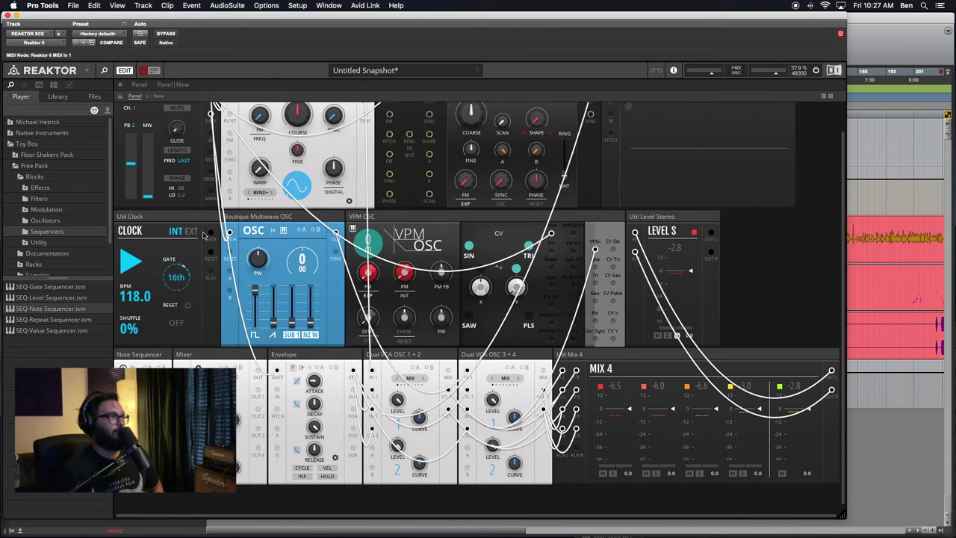
right_click(144, 357)
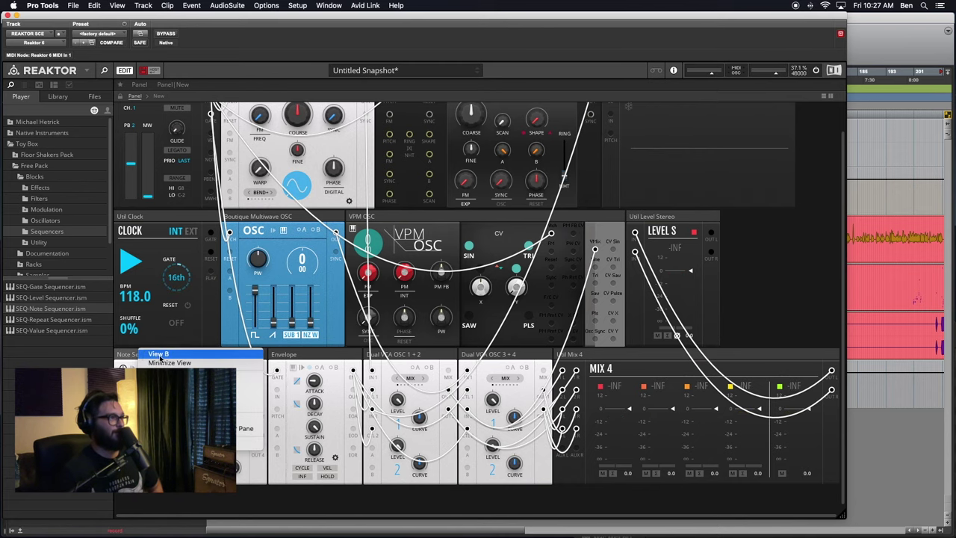
left_click(179, 363)
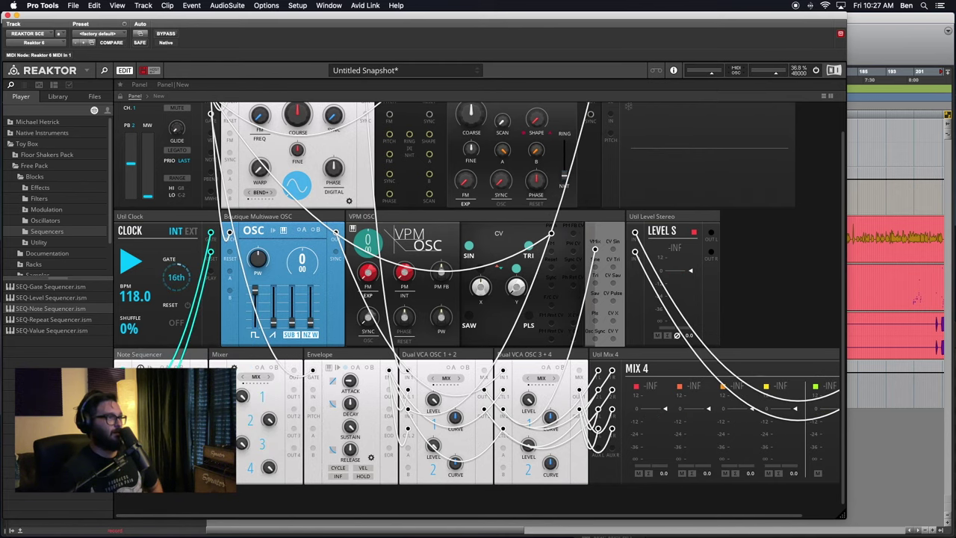
left_click_drag(199, 372, 231, 232)
scroll(173, 352, "up", 3)
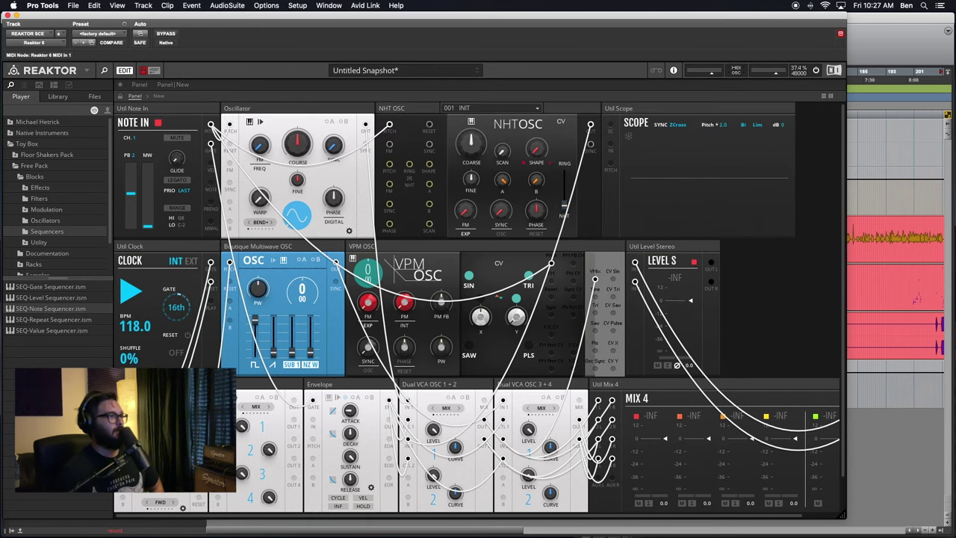
left_click_drag(199, 401, 229, 121)
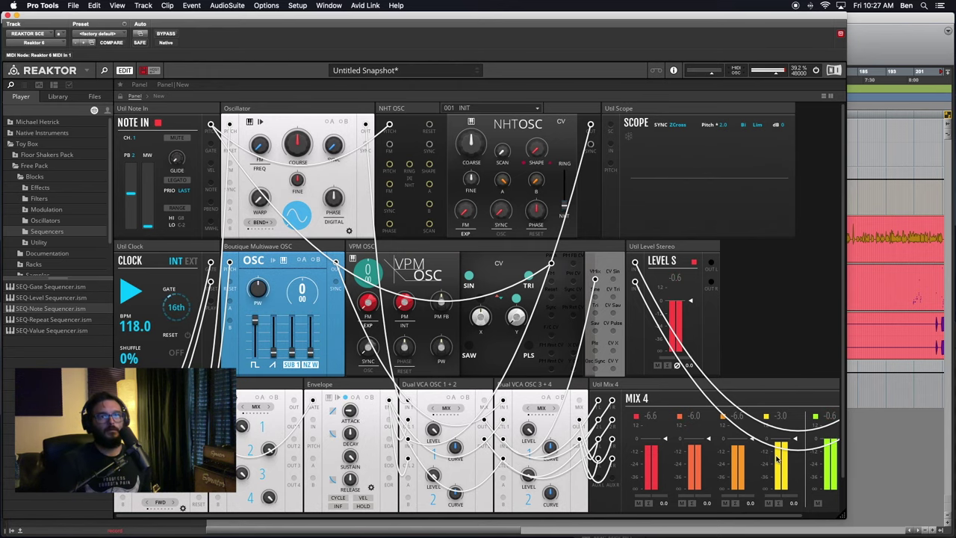
Set the Clock's tempo to 76 BPM and lower the Mix 4 master fader to -18.0.
scroll(792, 440, "right", 3)
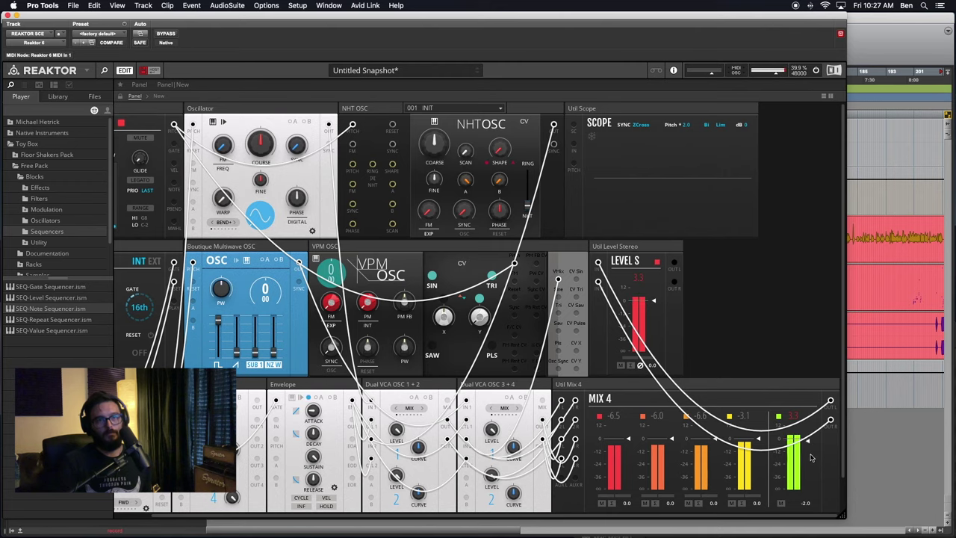
scroll(448, 336, "left", 3)
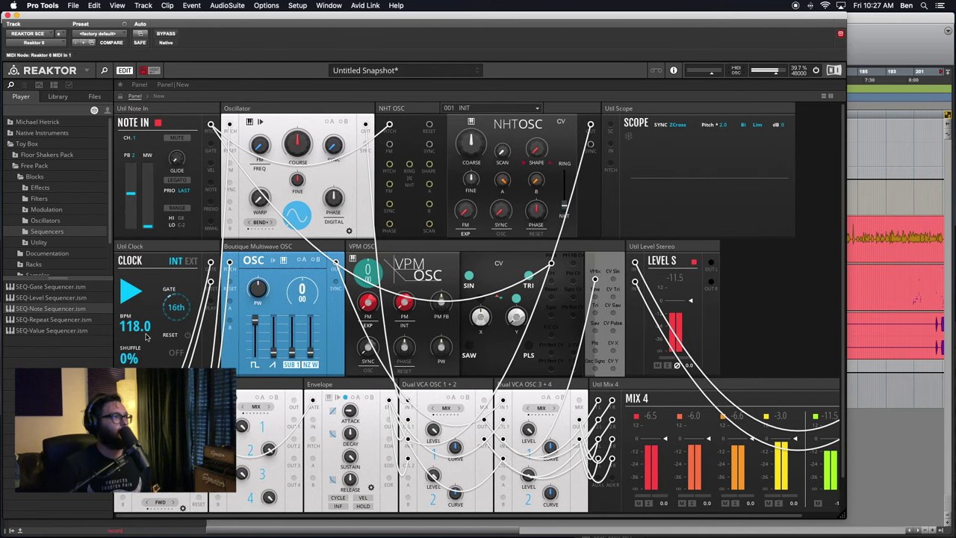
left_click_drag(131, 327, 136, 352)
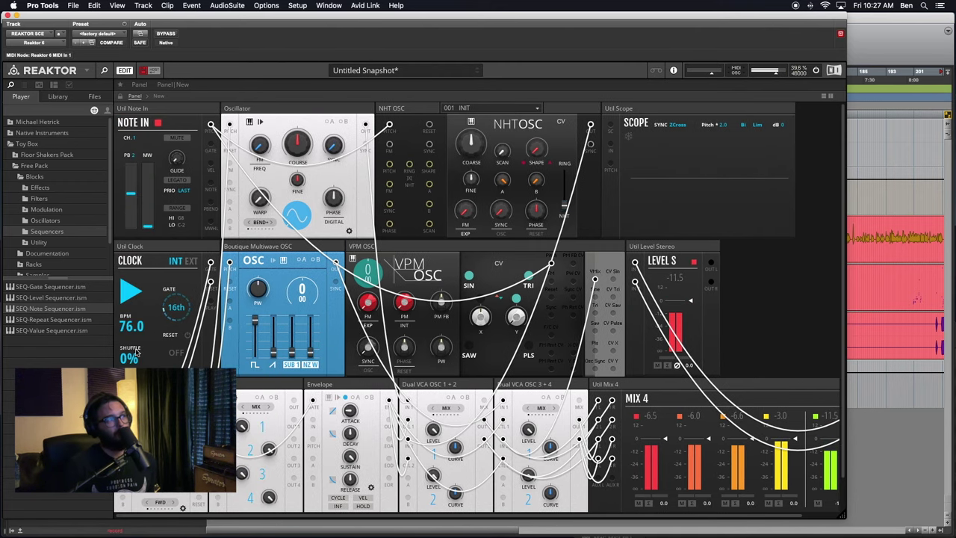
scroll(812, 451, "right", 3)
left_click_drag(813, 451, 812, 465)
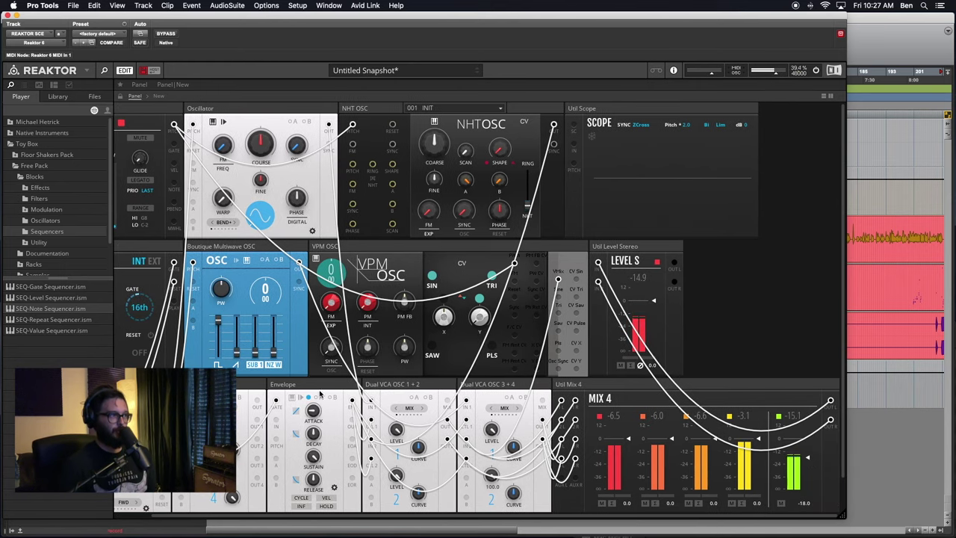
Wire the Note Sequencer's first output to the VPM OSC and NHT OSC pitch inputs, and lower the Mix 4 master fader to -25.9.
scroll(321, 395, "left", 3)
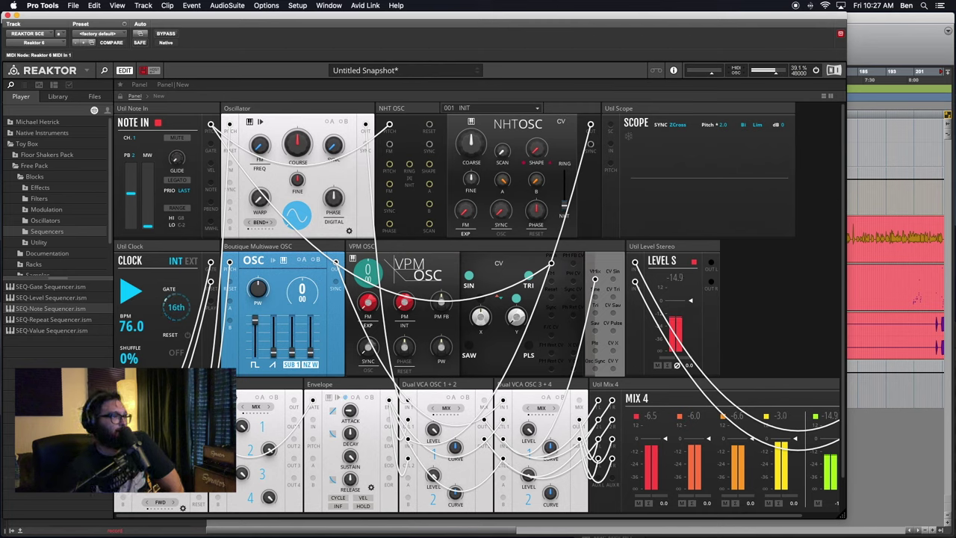
left_click_drag(200, 402, 551, 263)
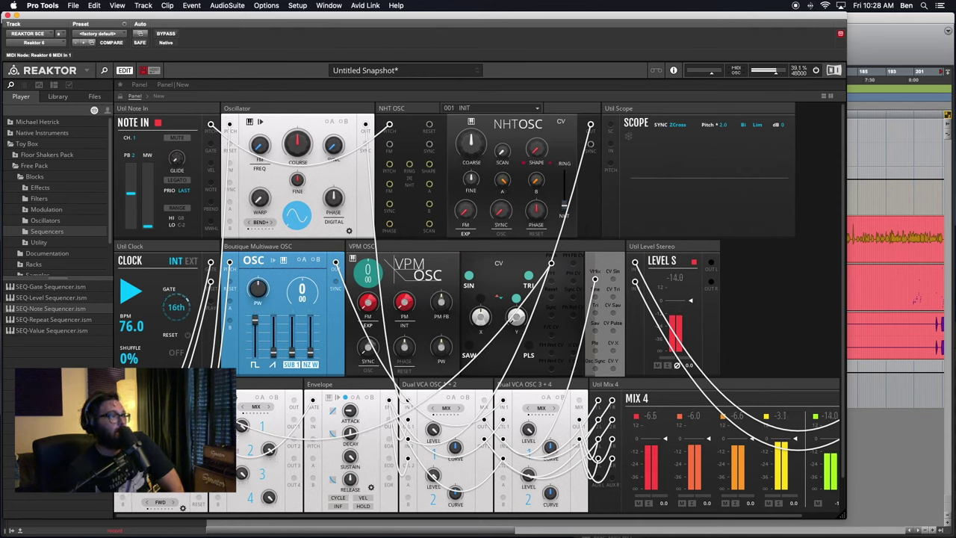
left_click_drag(200, 402, 390, 127)
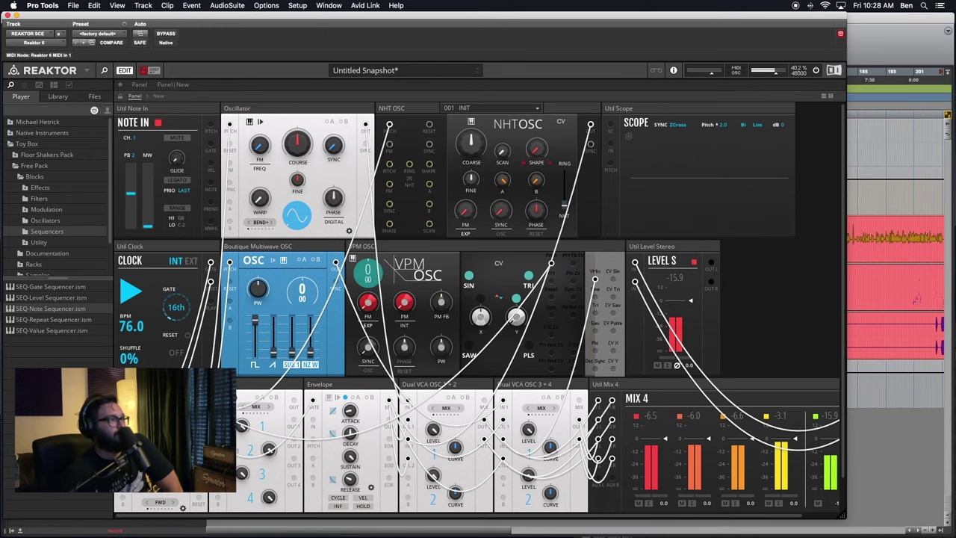
scroll(735, 431, "right", 2)
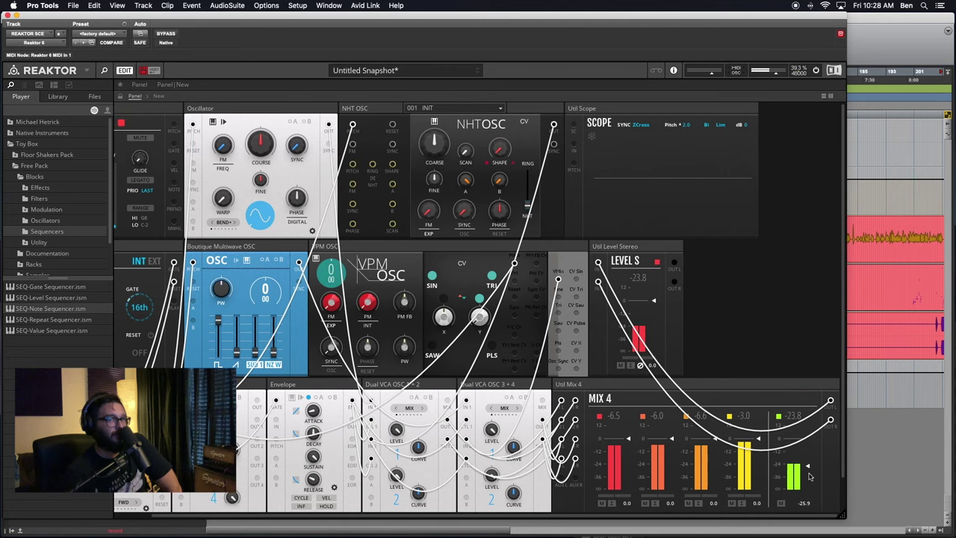
scroll(762, 460, "left", 2)
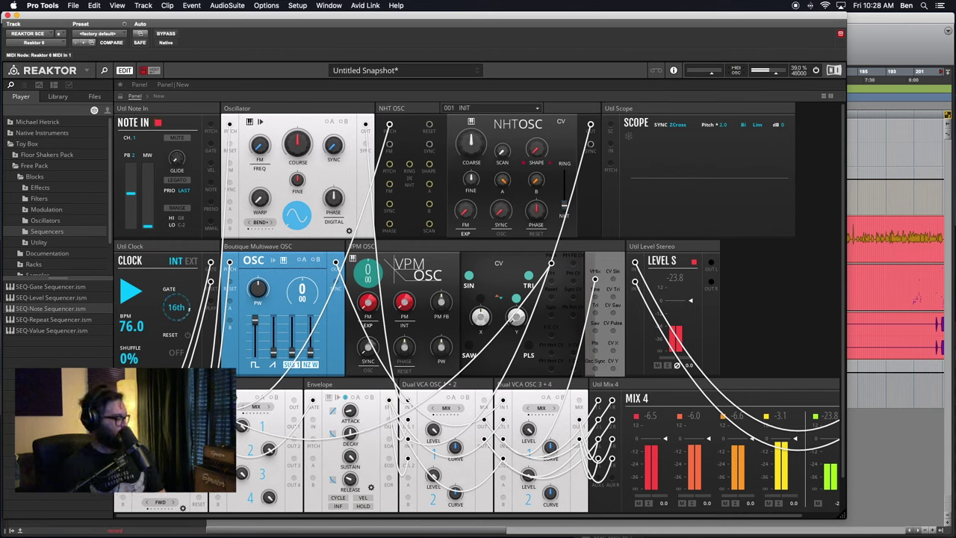
Return the Note Sequencer to View A and toggle playback to test the sequence.
right_click(156, 381)
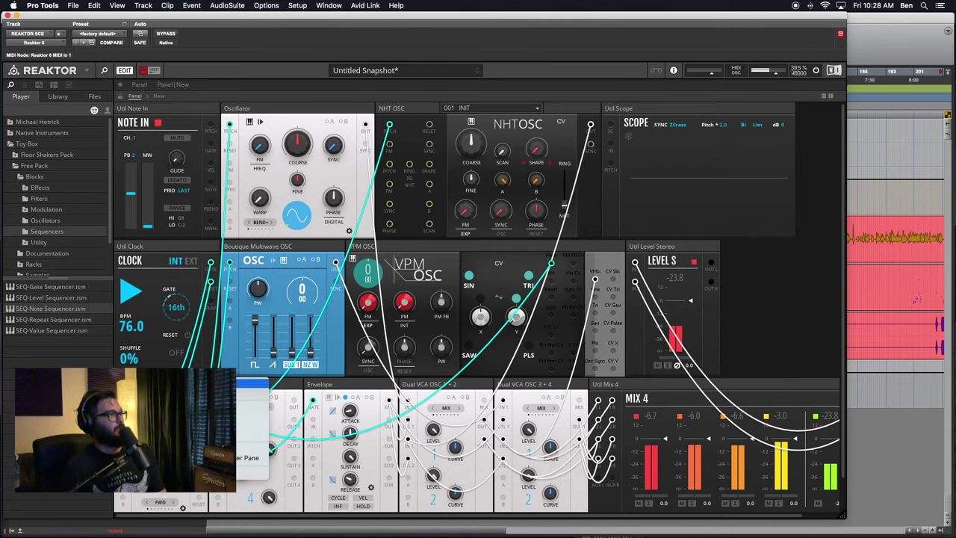
left_click(171, 384)
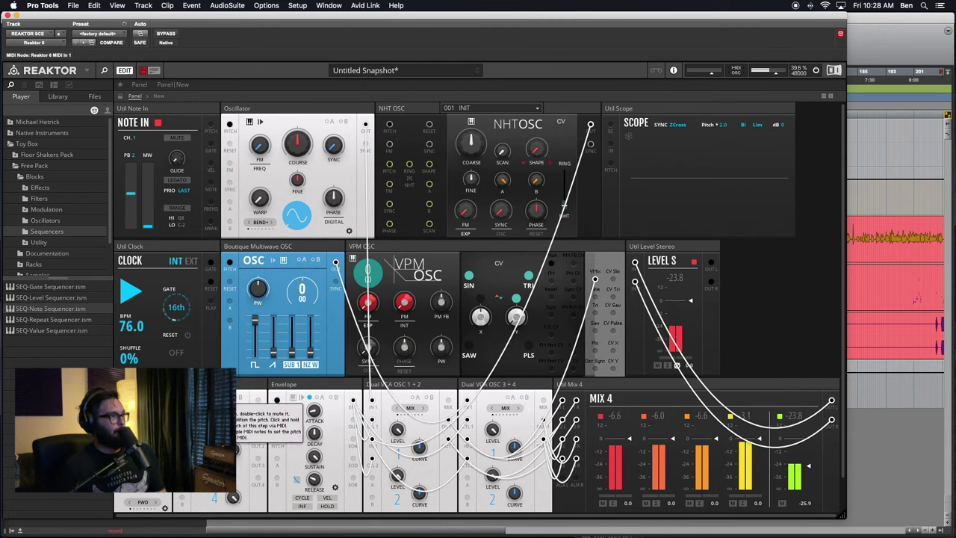
key("space")
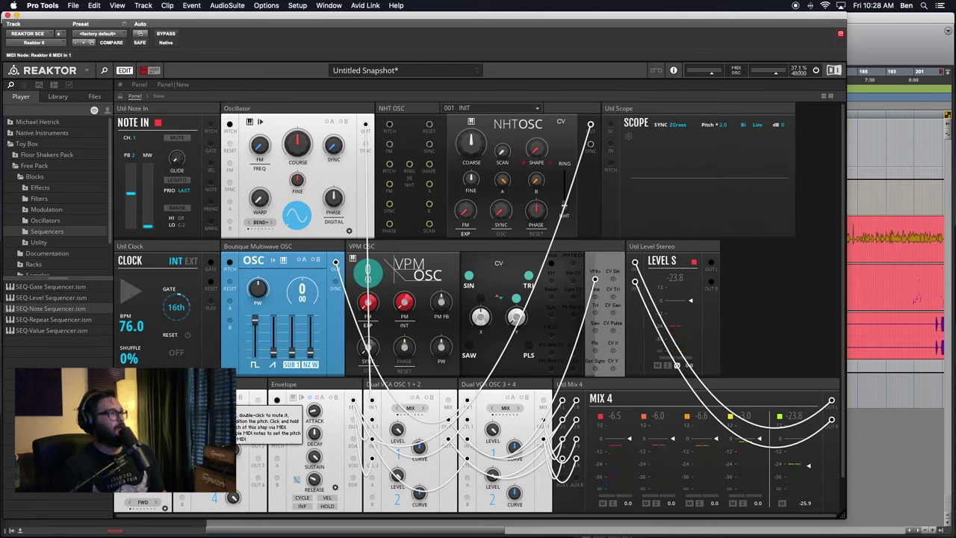
key("space")
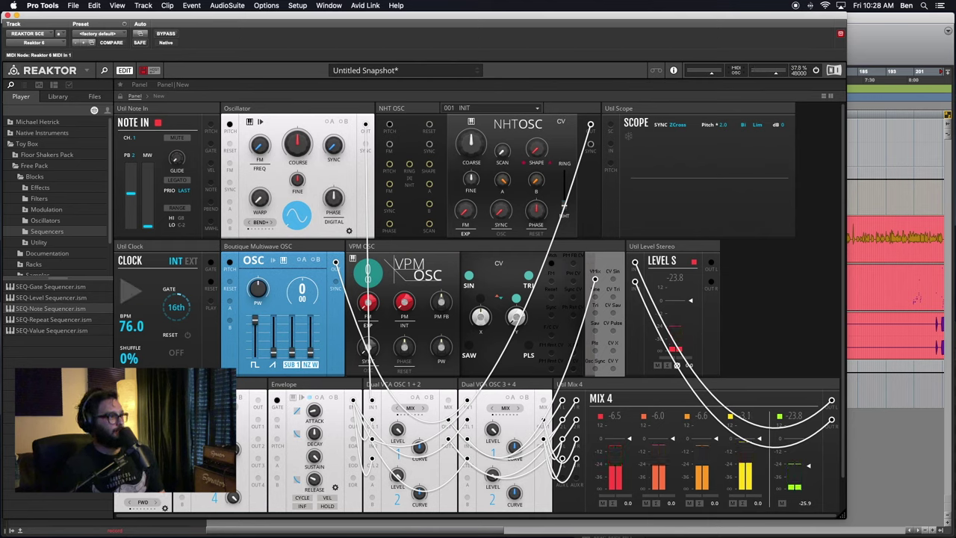